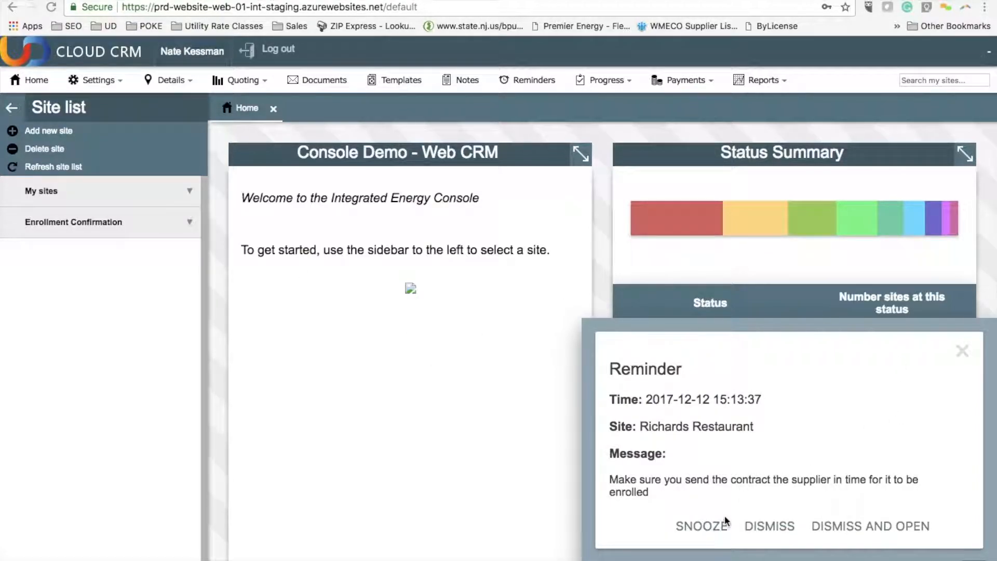
Step: Dismiss the reminder pop-ups and create a new site prospect with the legal entity name December 13 Test
click(770, 528)
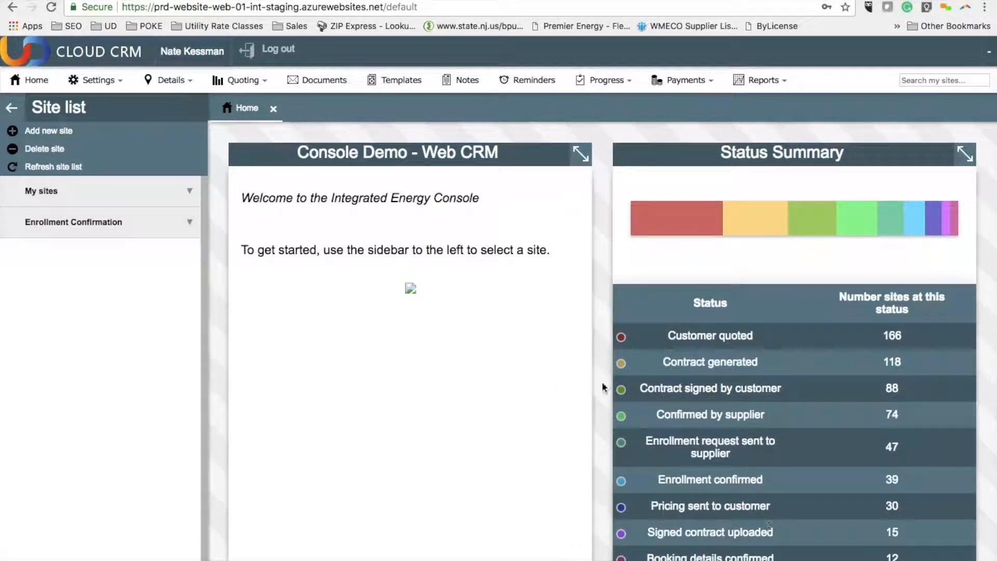
click(71, 132)
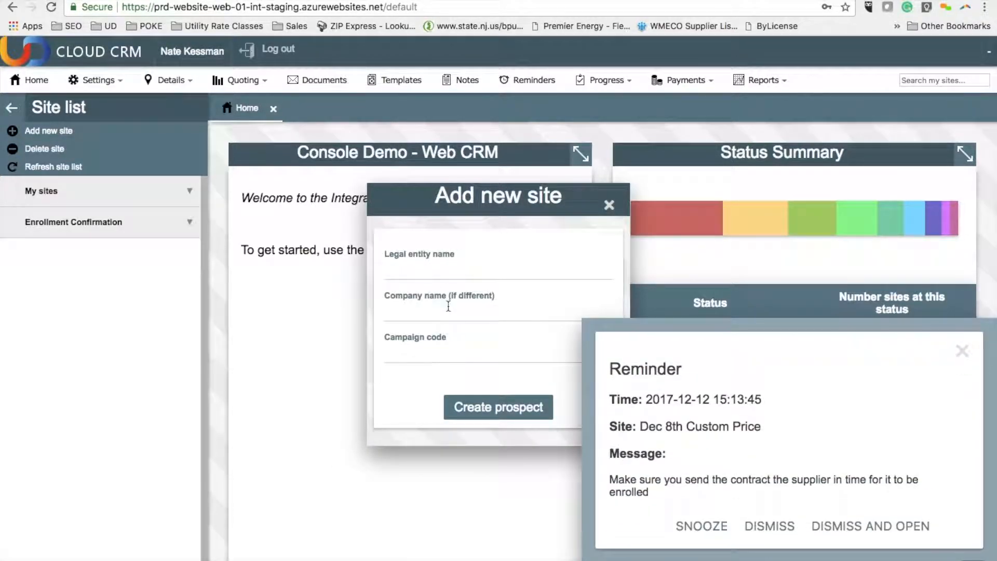
click(770, 526)
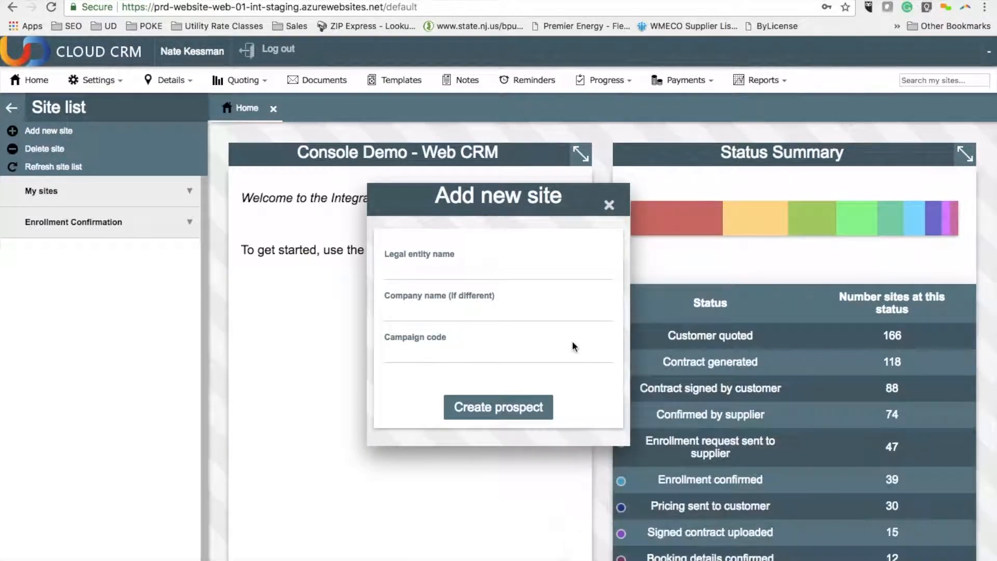
click(458, 276)
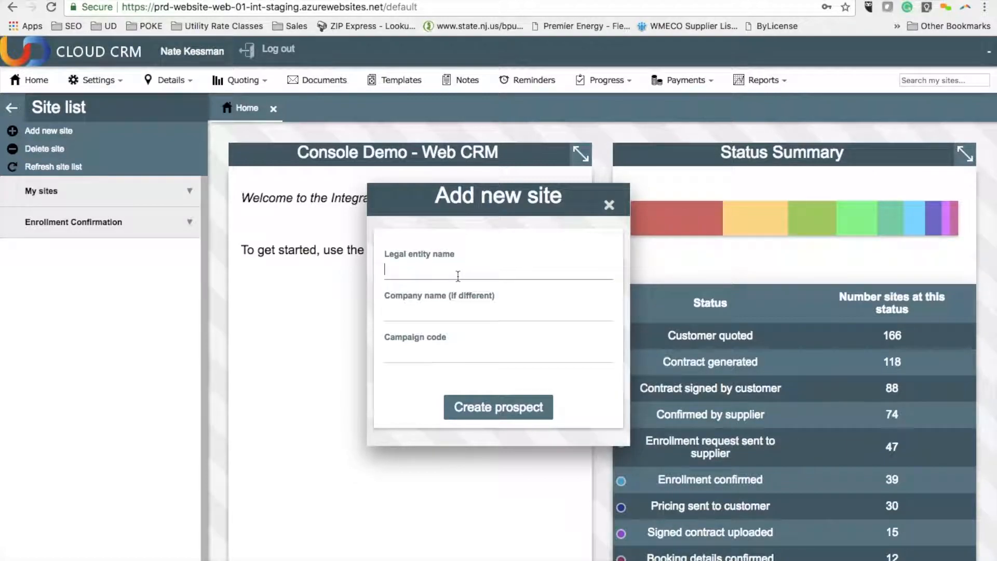
text(Decemb)
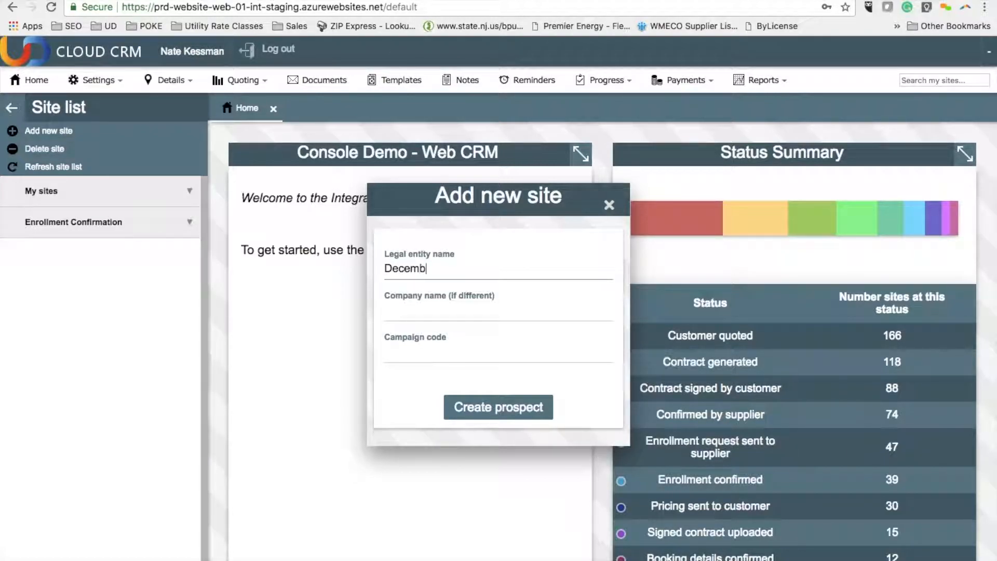
text(er 13 Test)
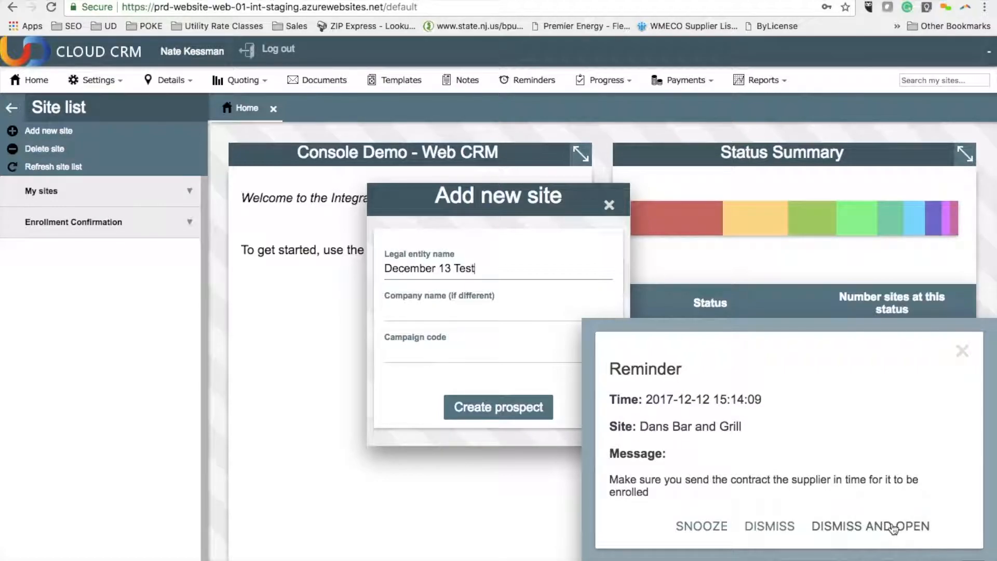
click(770, 526)
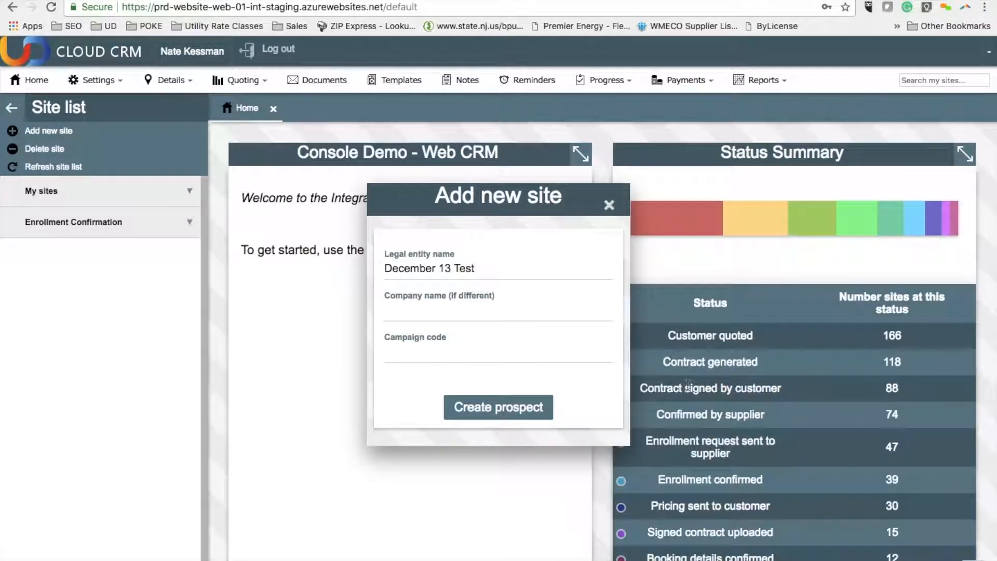
click(500, 408)
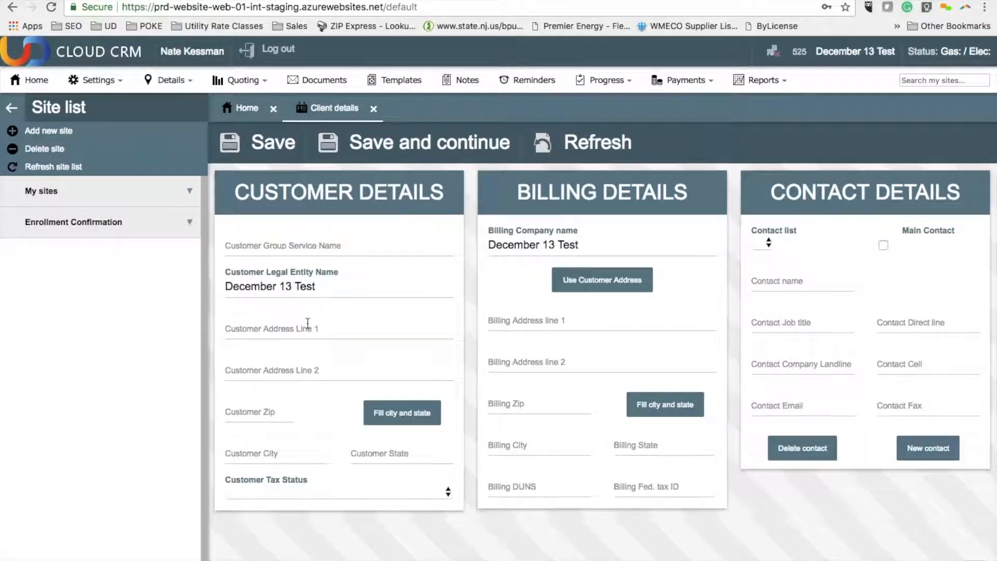
Step: Enter the customer's street address and zip code, and reuse the customer address for billing
click(305, 331)
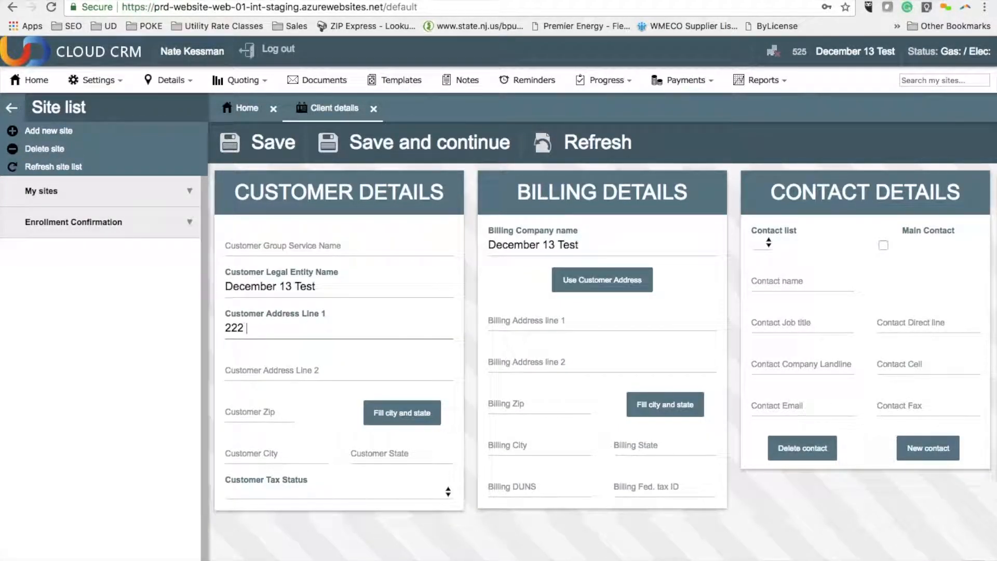
key(Tab)
key(Tab)
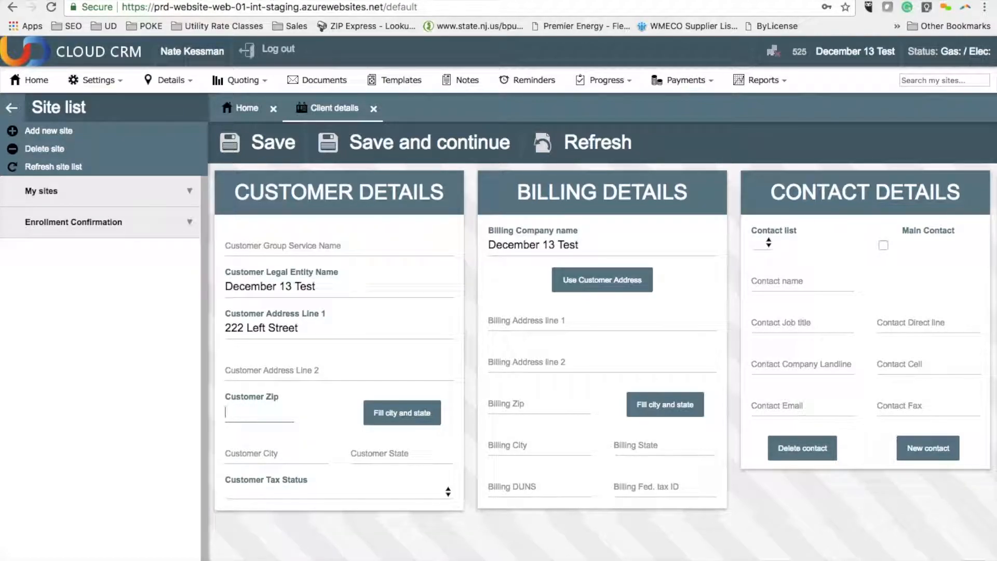
click(625, 292)
Step: Fill in the contact's name and e-mail with the job title Genius, and save the client details to continue to the account details
click(774, 283)
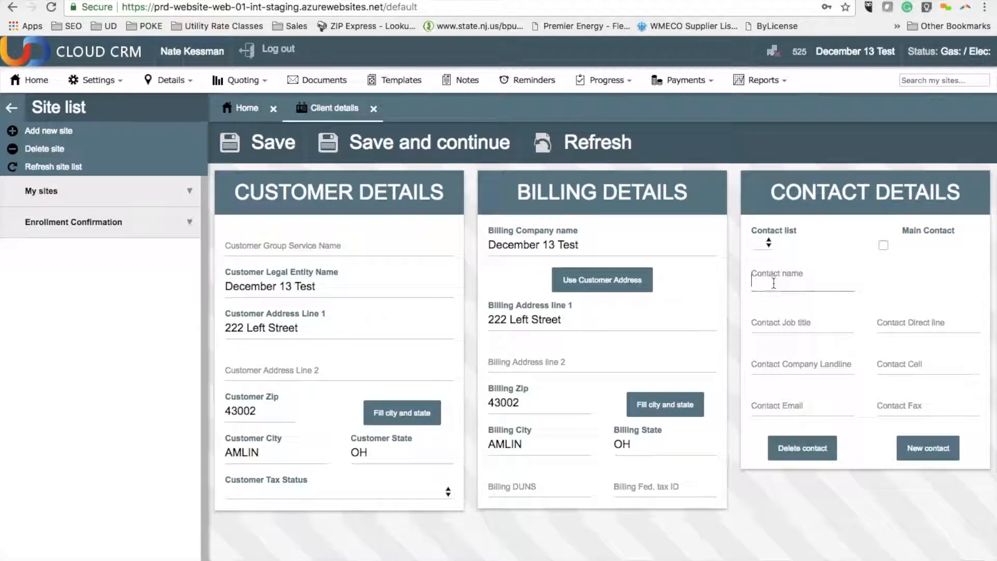
text(Jimmy)
key(Tab)
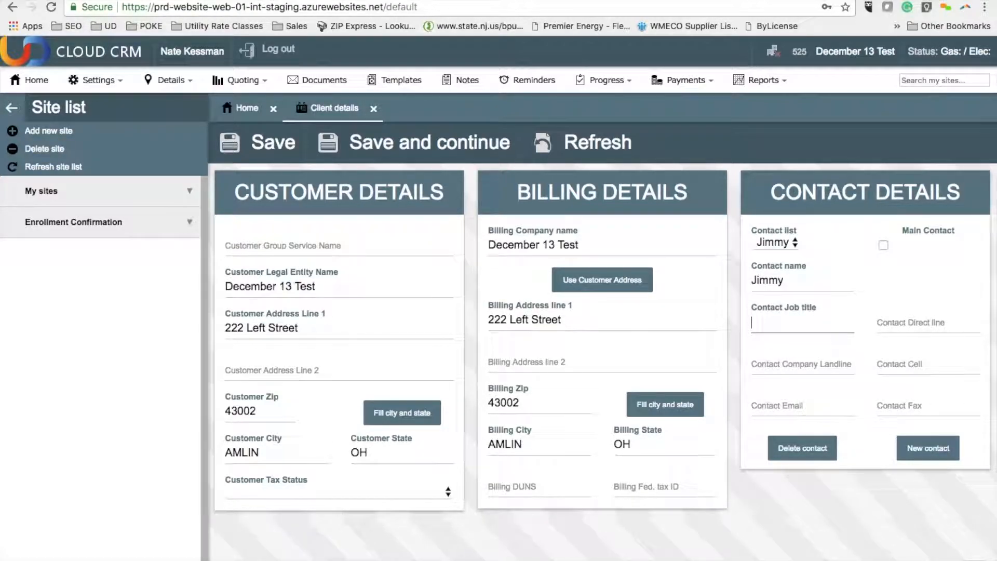
text(Genius)
click(789, 403)
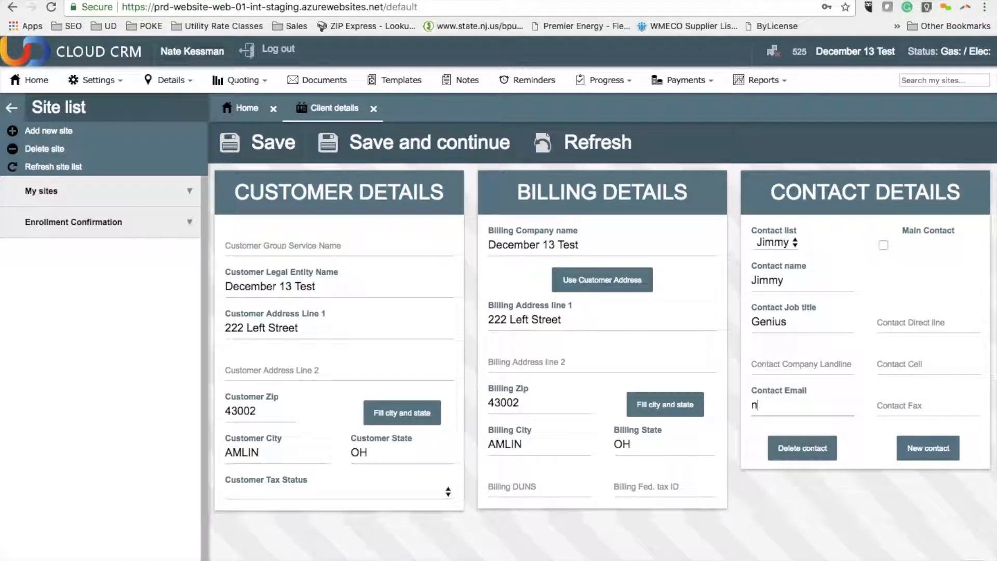
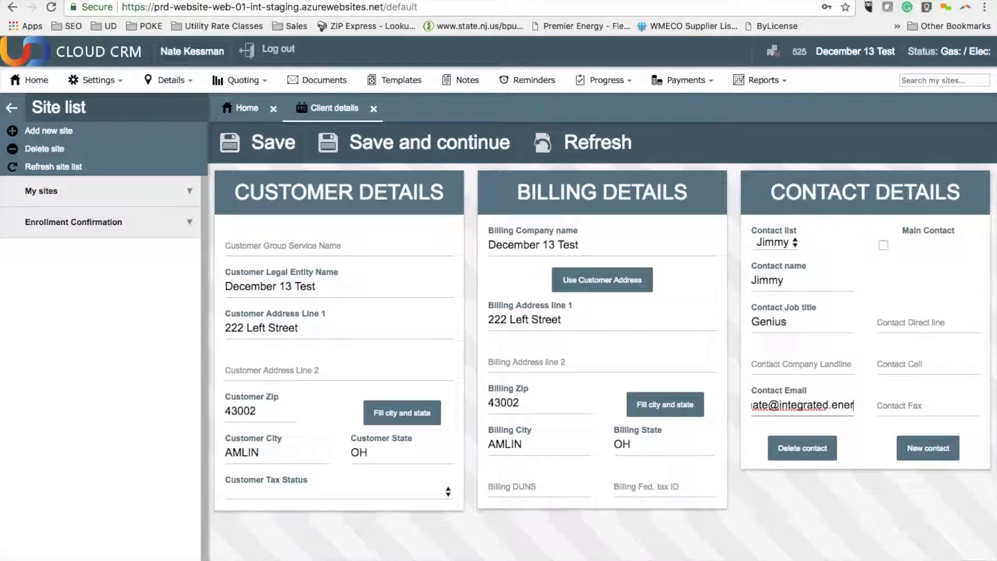
click(444, 143)
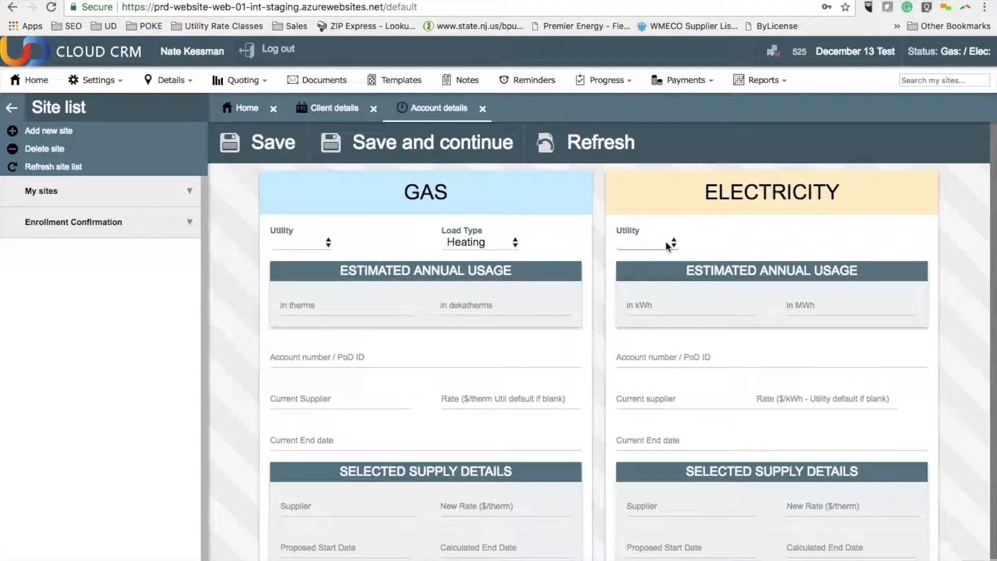
Step: Set the electricity utility to ATSICE and the estimated annual usage to 455333 kWh, and enter the electricity account number
click(675, 243)
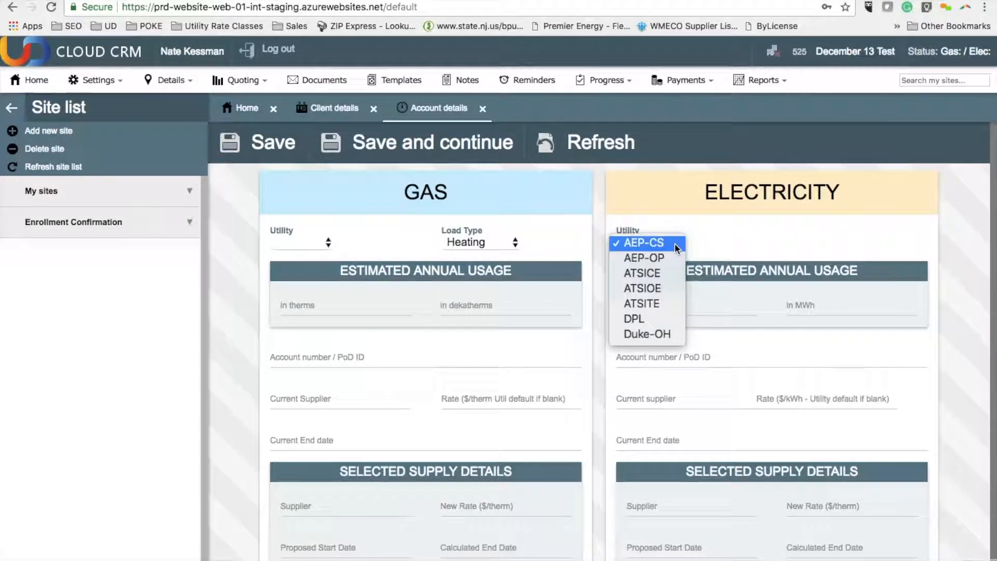
click(666, 276)
click(652, 306)
text(45)
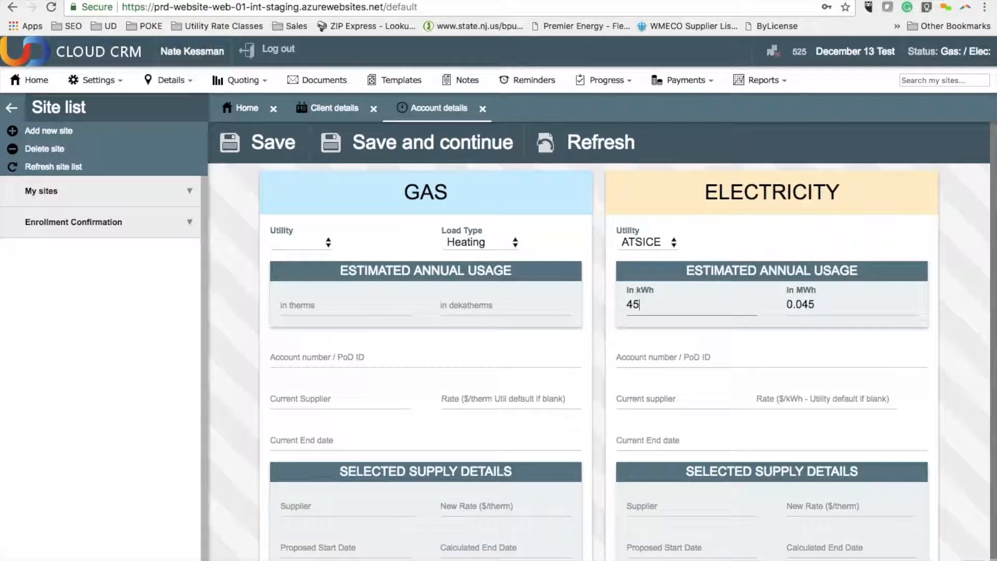
text(5333)
click(663, 355)
text(123)
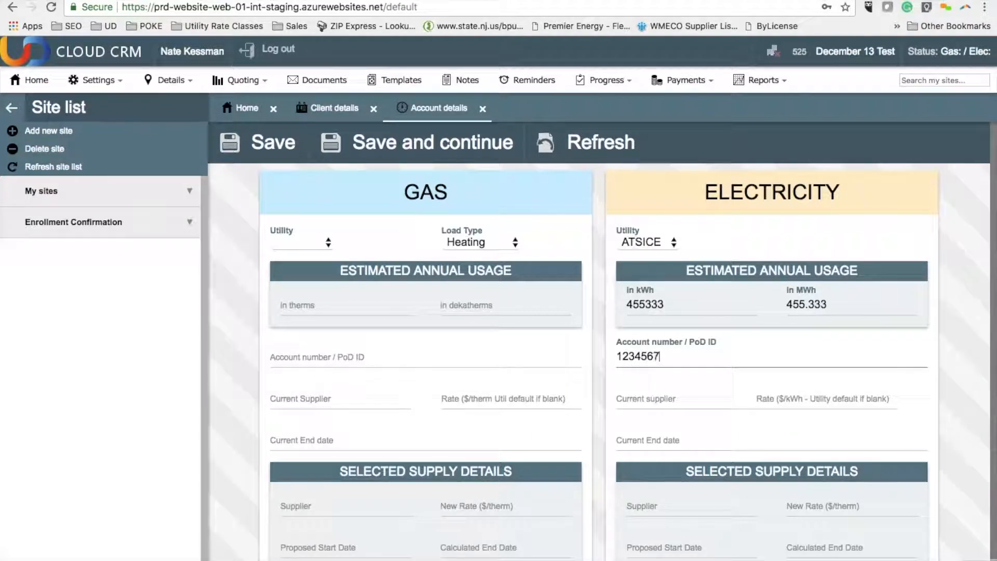
scroll(677, 397, down, 2)
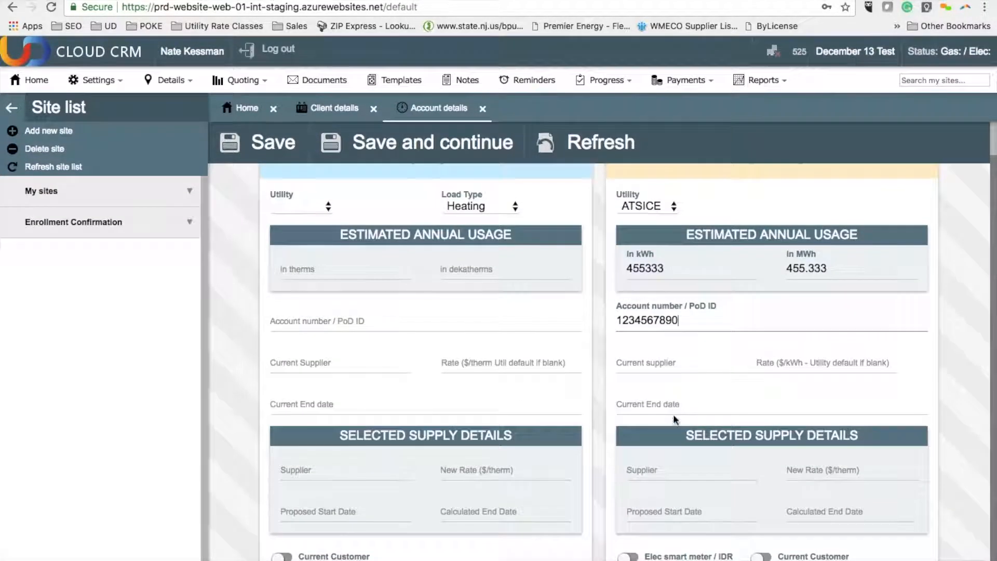
scroll(673, 436, up, 1)
Step: Set the current electricity supplier to Direct Energy Business with a rate of .072 $/kWh
click(656, 397)
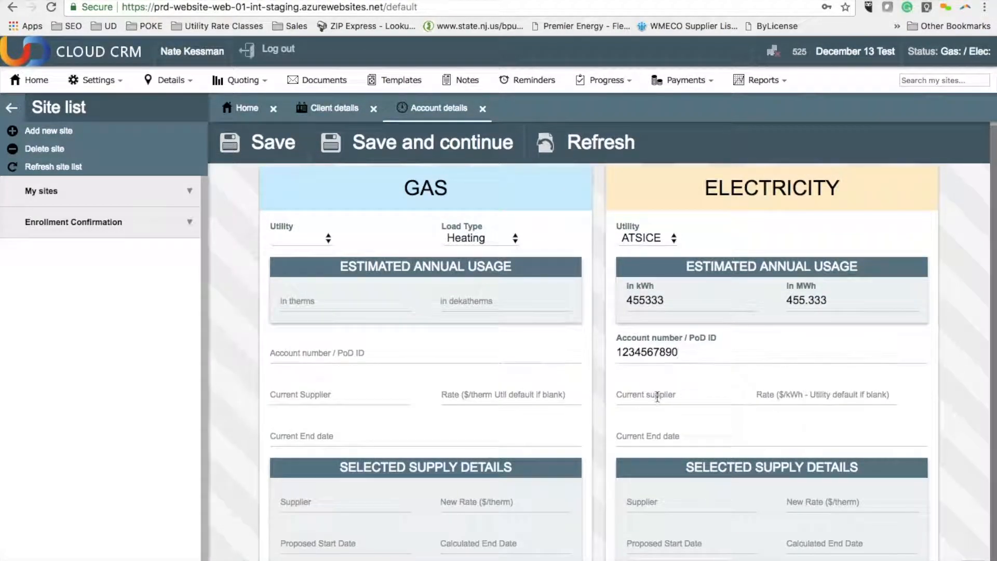
text(Direct Energy Business)
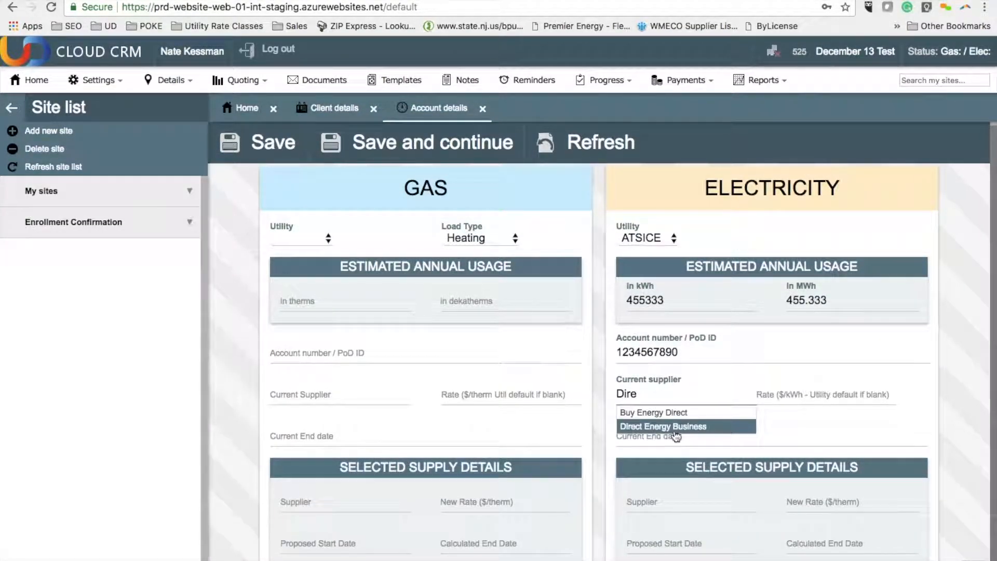
click(675, 427)
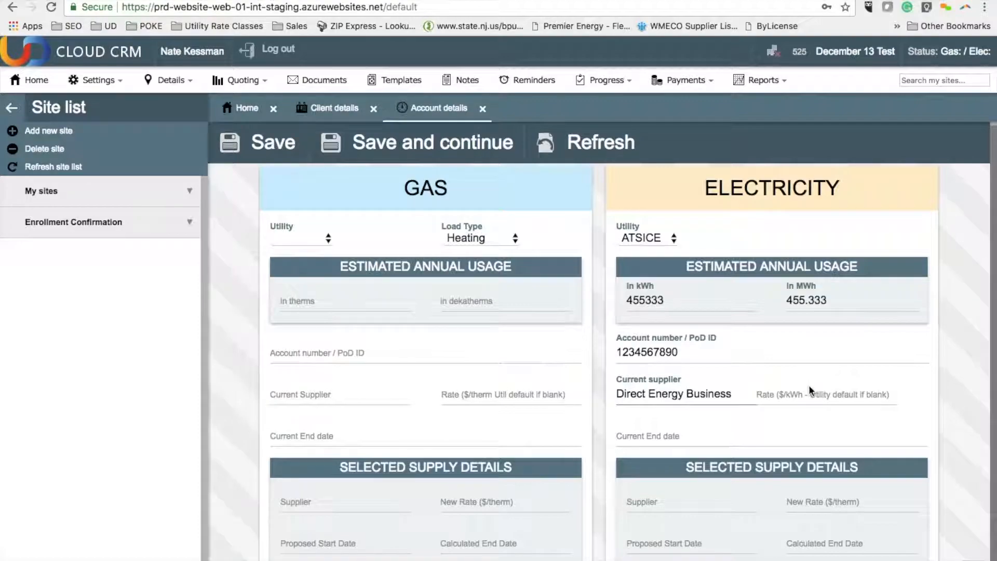
click(807, 396)
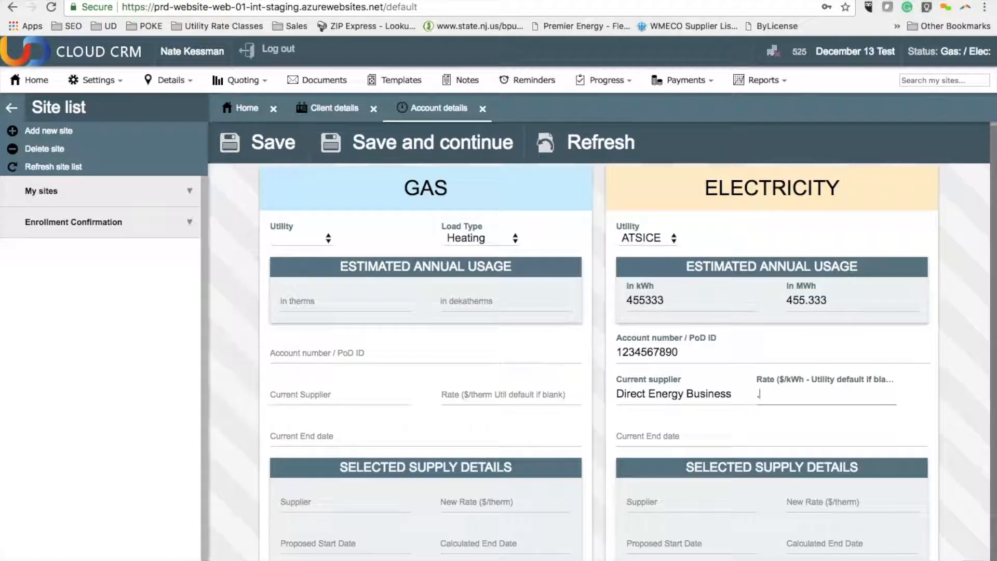
text(.72)
key(BackSpace)
key(BackSpace)
text(0272)
Step: Set the electricity contract's current end date to 01-31-2017 and save the account details to continue to quoting
click(686, 434)
click(696, 236)
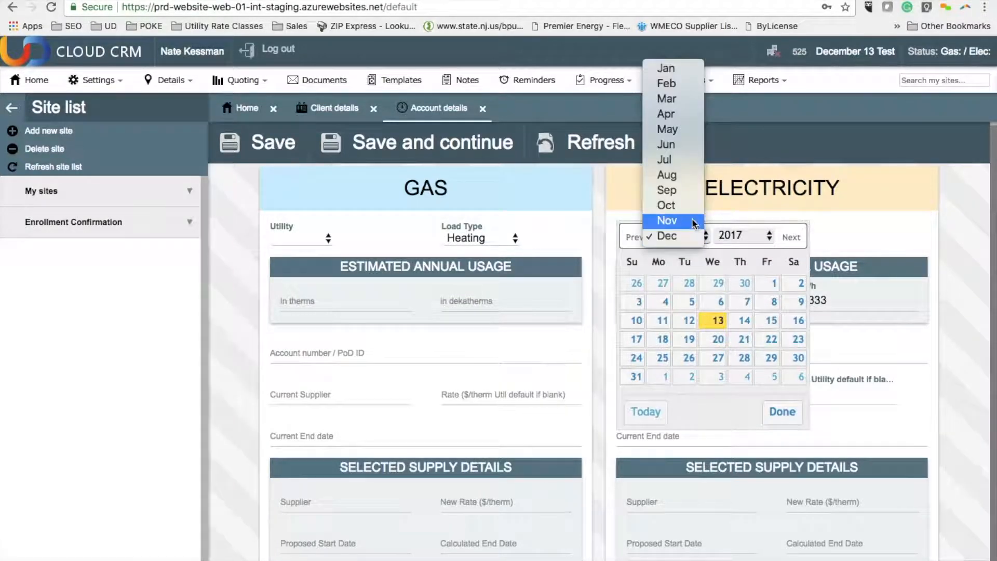
click(691, 77)
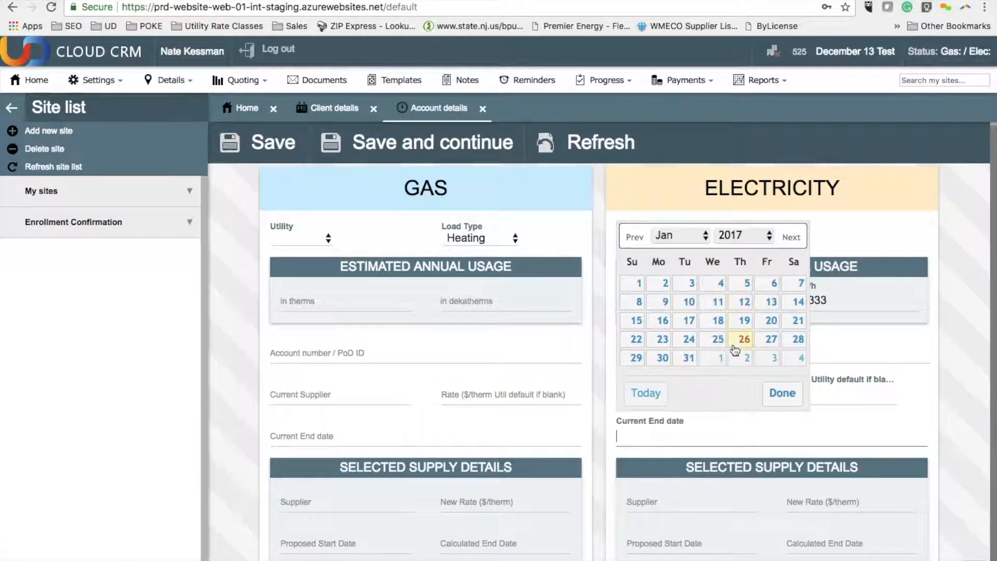
click(689, 357)
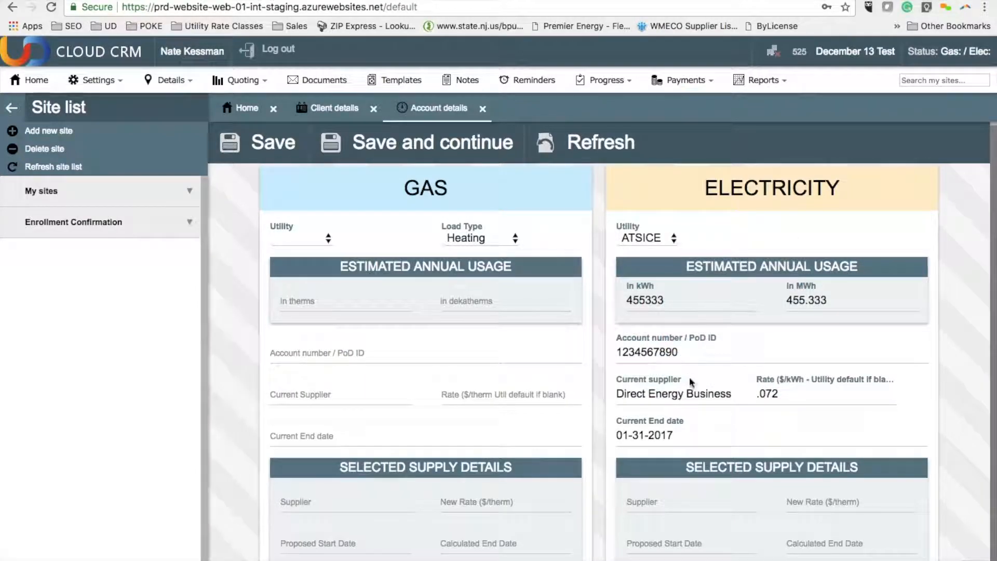
click(432, 144)
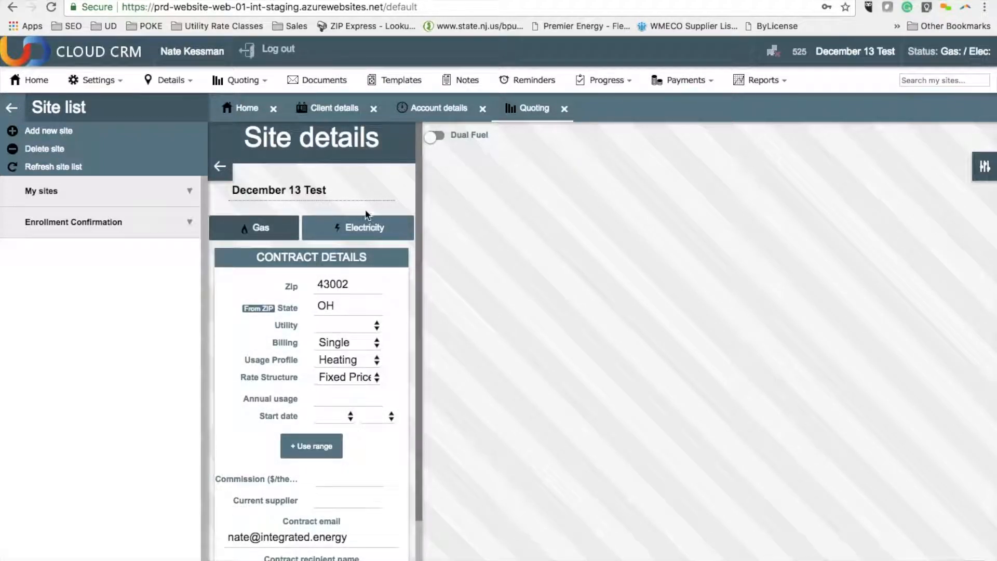
Step: Set the electricity quote's start date to Feb '18 and its commission to .004 $/kWh
click(365, 227)
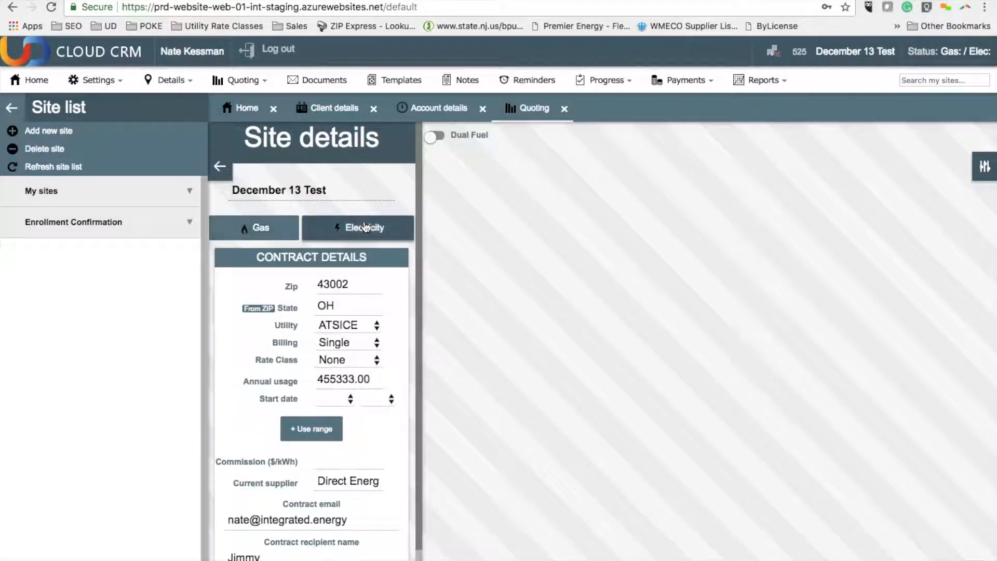
click(344, 398)
click(330, 426)
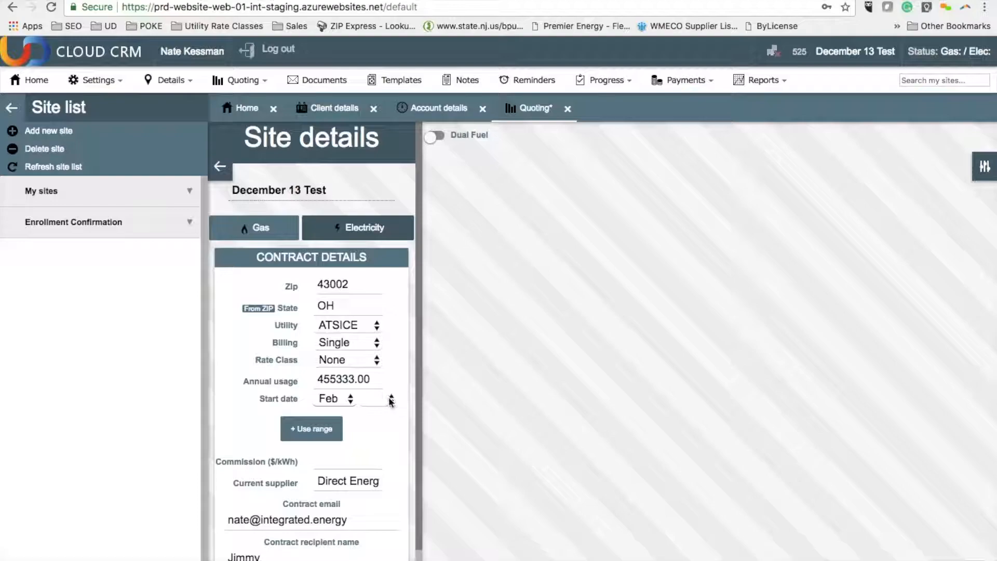
click(389, 399)
click(374, 442)
scroll(365, 441, down, 1)
click(365, 413)
text(.004)
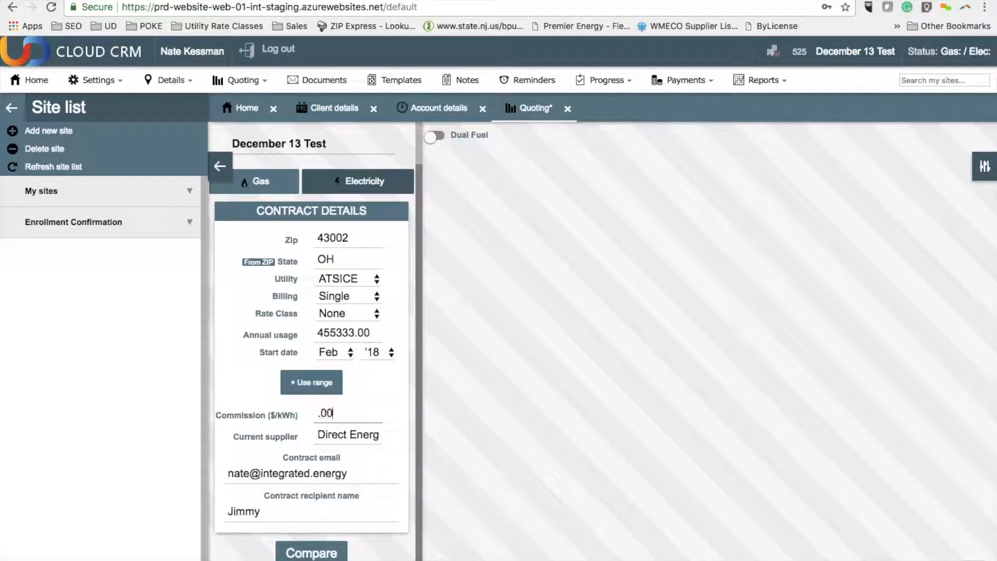
Step: Collapse the site list and compare supplier prices for the December 13 Test electricity contract
click(12, 108)
click(110, 550)
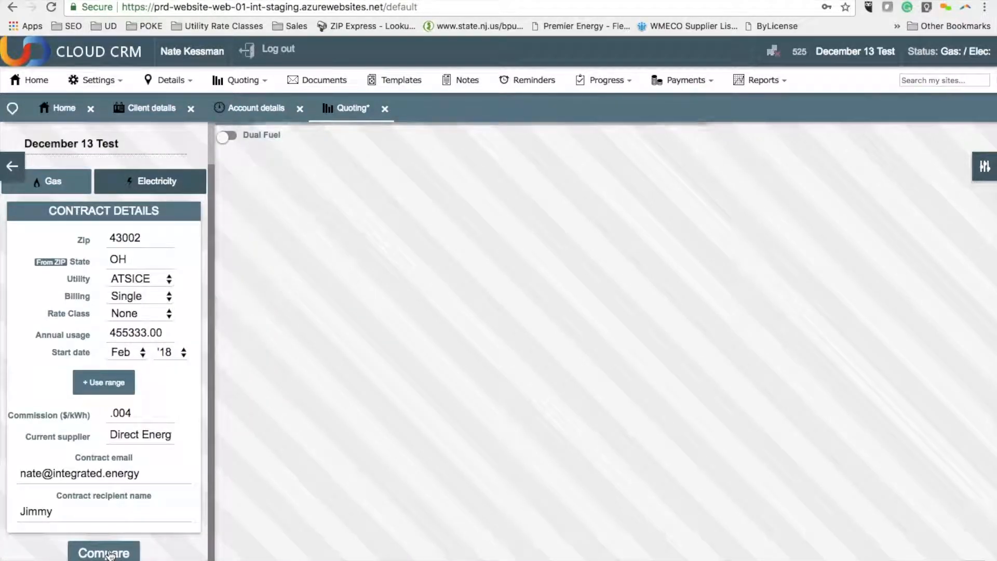
scroll(730, 295, down, 1)
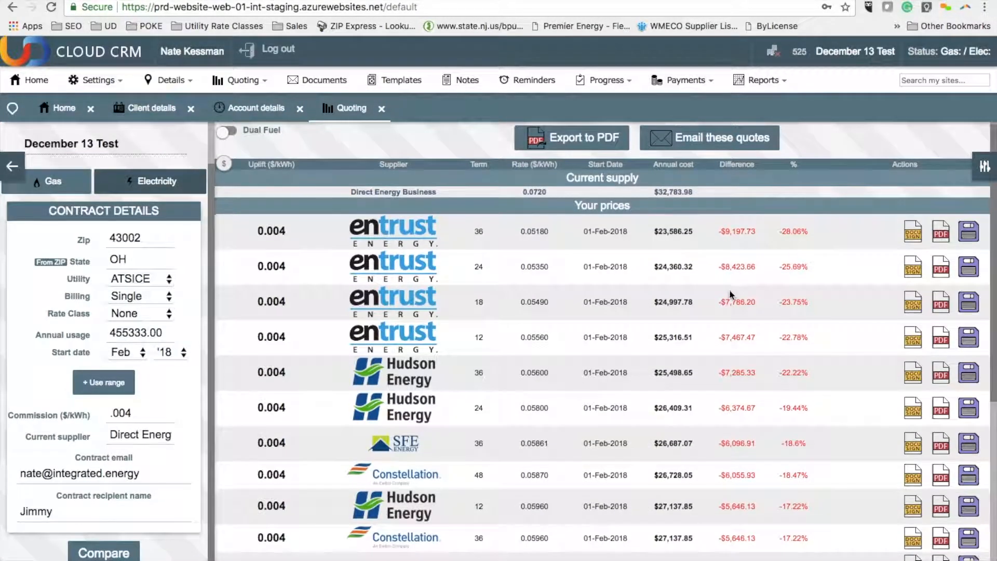
Step: Open the quote refinement options and group the electricity quotes by term
click(984, 167)
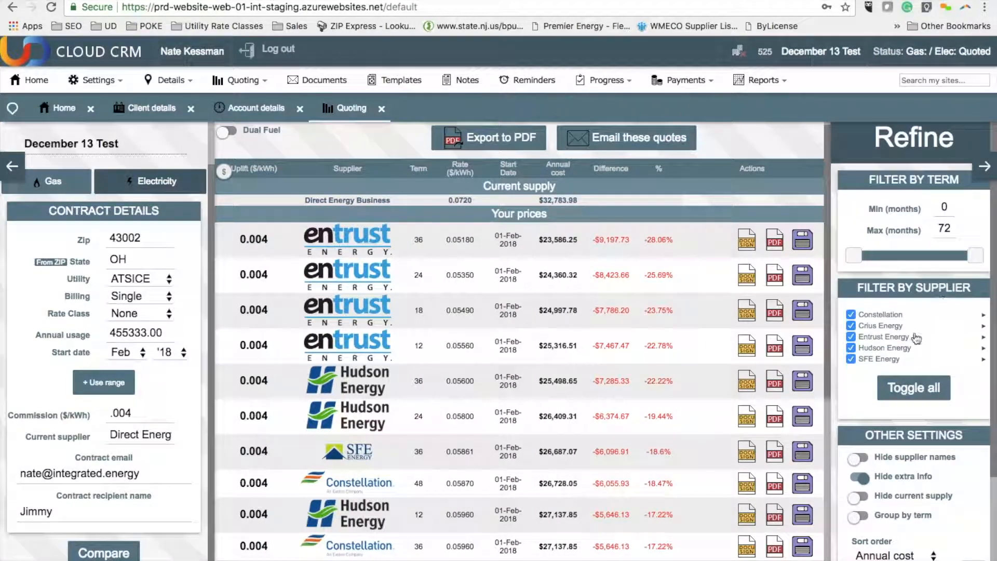
scroll(935, 415, down, 2)
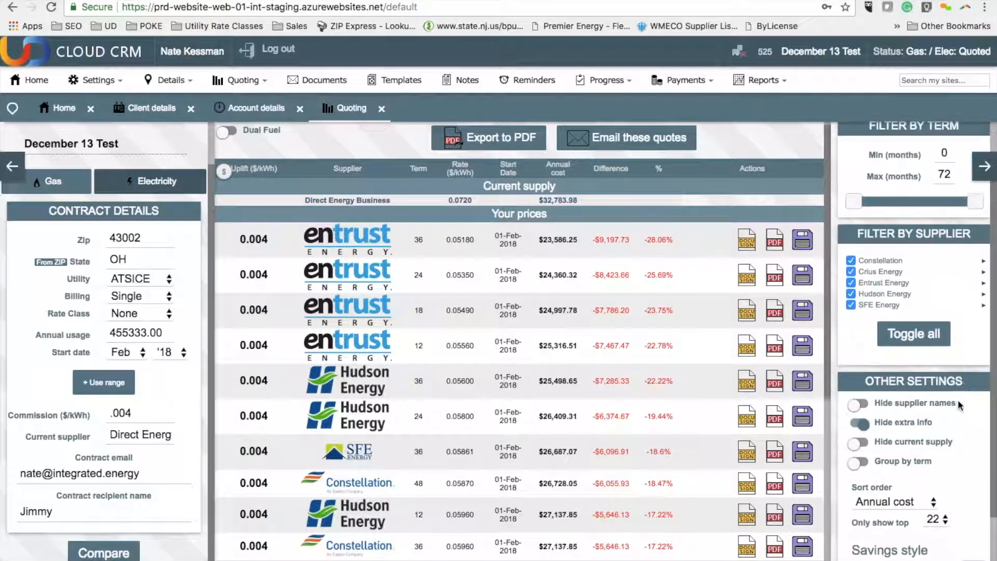
click(861, 461)
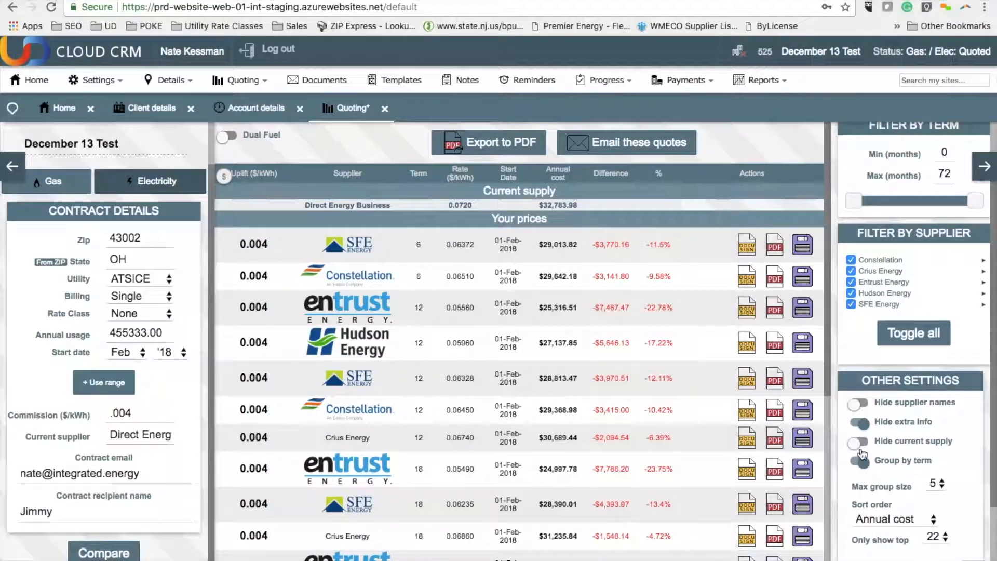
scroll(862, 454, down, 1)
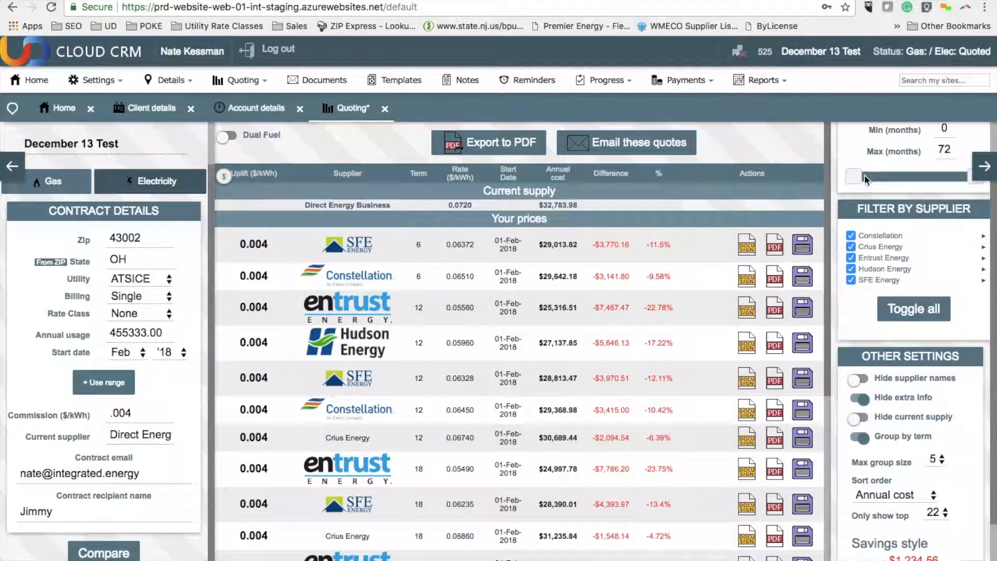
Step: Limit the electricity quotes to contract terms of 12 to 36 months and export them to PDF
drag(860, 174, 874, 174)
drag(965, 180, 910, 180)
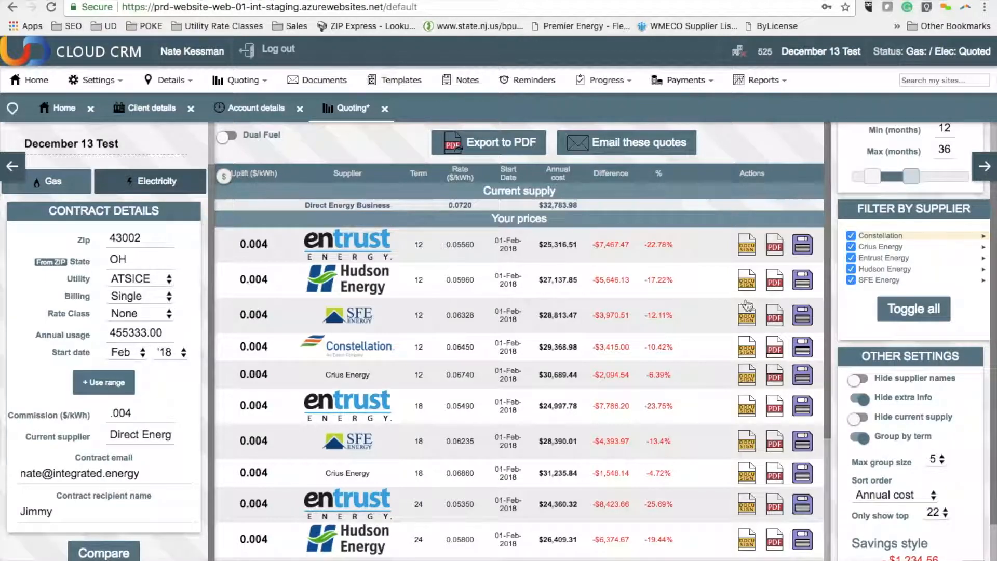
click(525, 150)
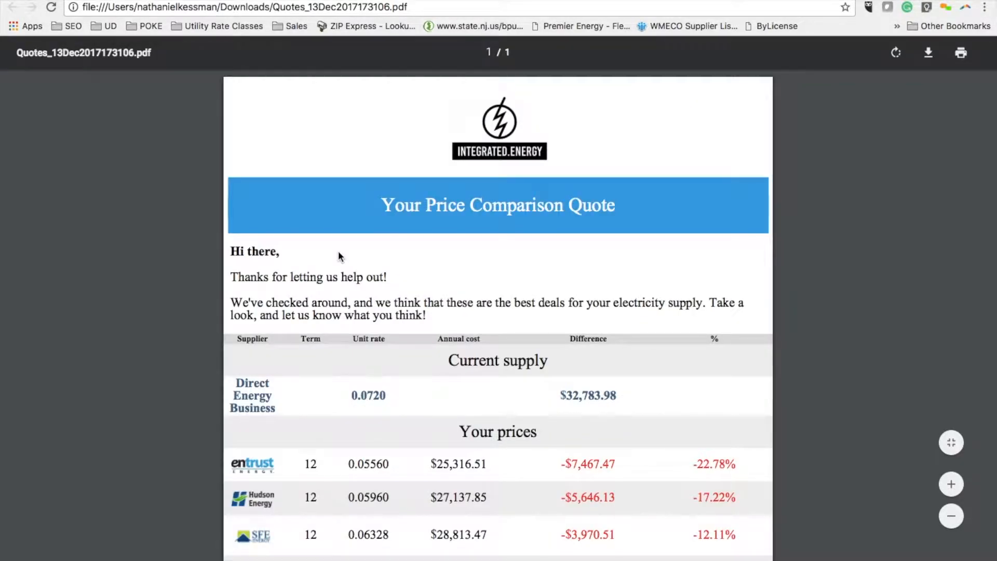
Step: Review the supplier prices in the exported quote PDF, return to the CRM and dismiss the PDF export options
scroll(338, 251, down, 3)
scroll(338, 252, down, 7)
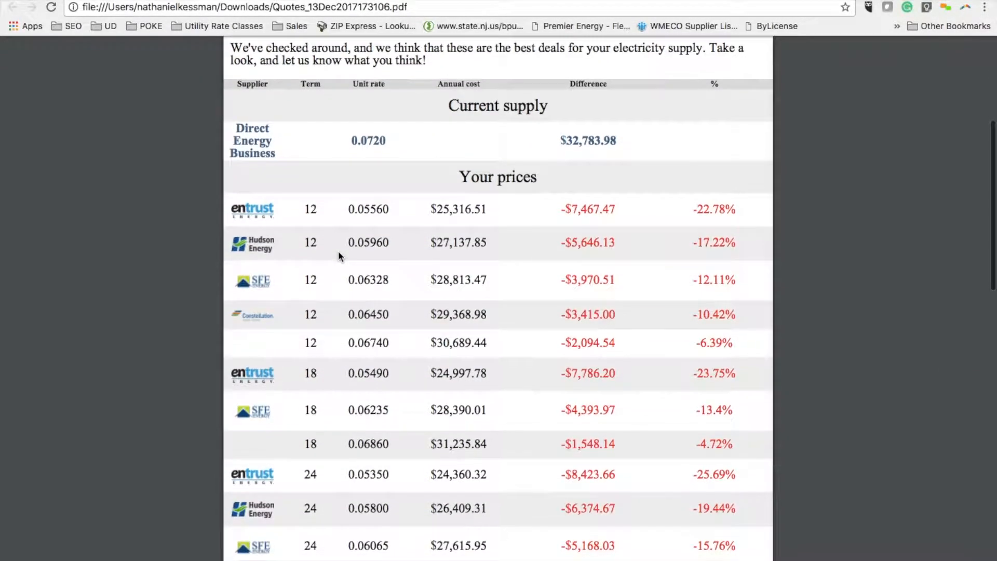
scroll(338, 255, down, 3)
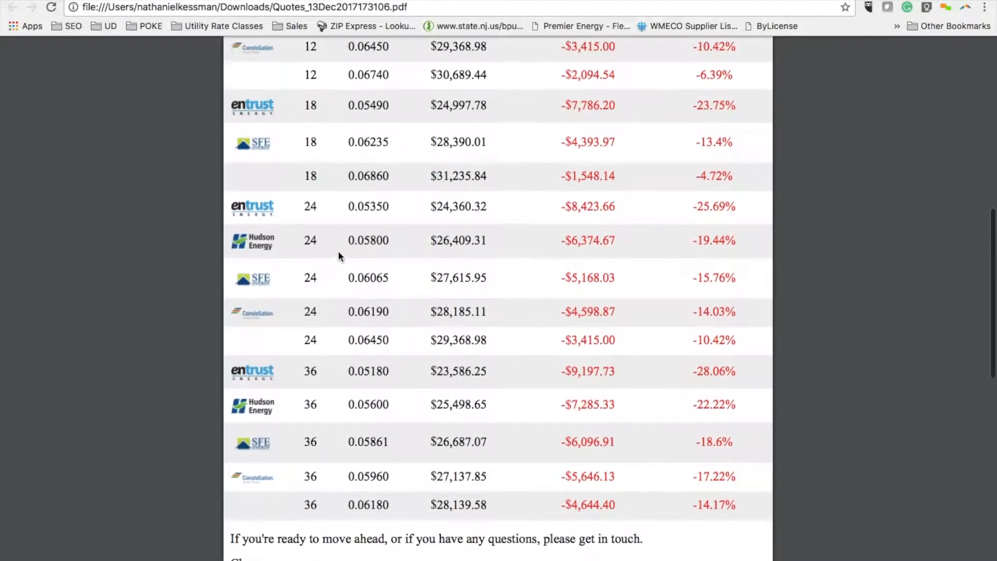
scroll(338, 251, up, 10)
click(148, 0)
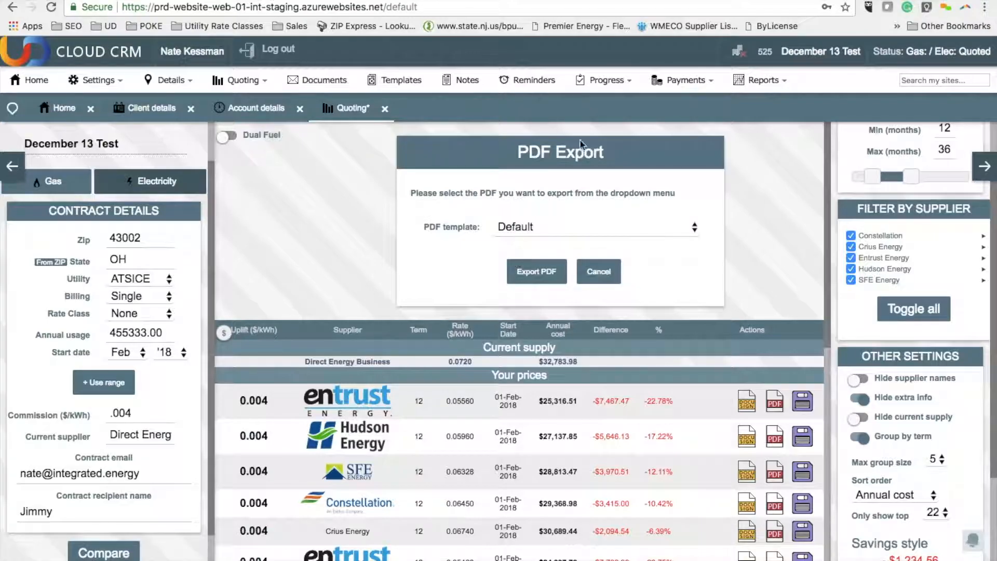
scroll(564, 396, down, 3)
scroll(565, 397, up, 3)
click(602, 278)
Step: Generate a PDF contract for the 12-month Hudson Energy quote and open the resulting document
scroll(583, 319, down, 1)
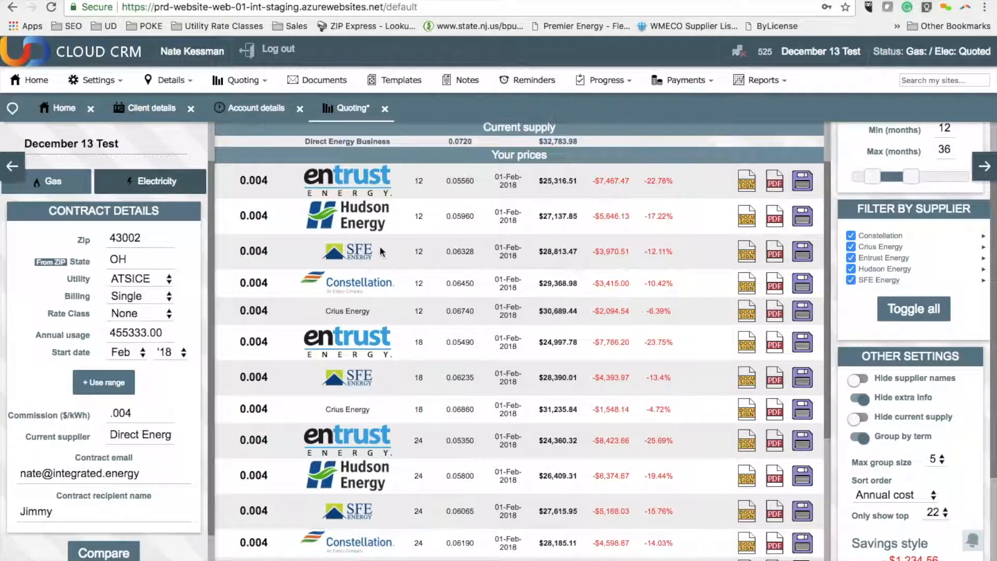
scroll(382, 351, down, 2)
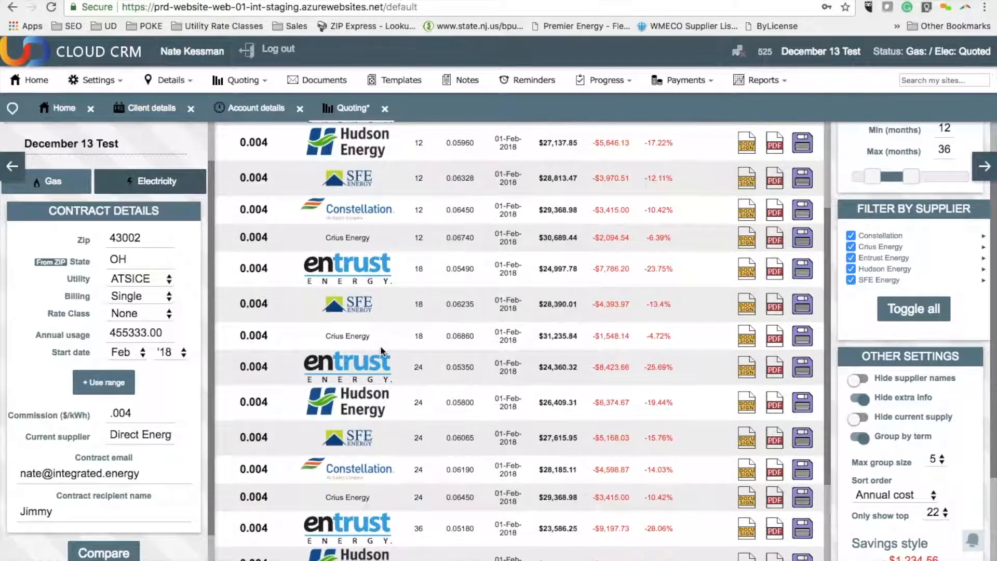
scroll(382, 351, down, 1)
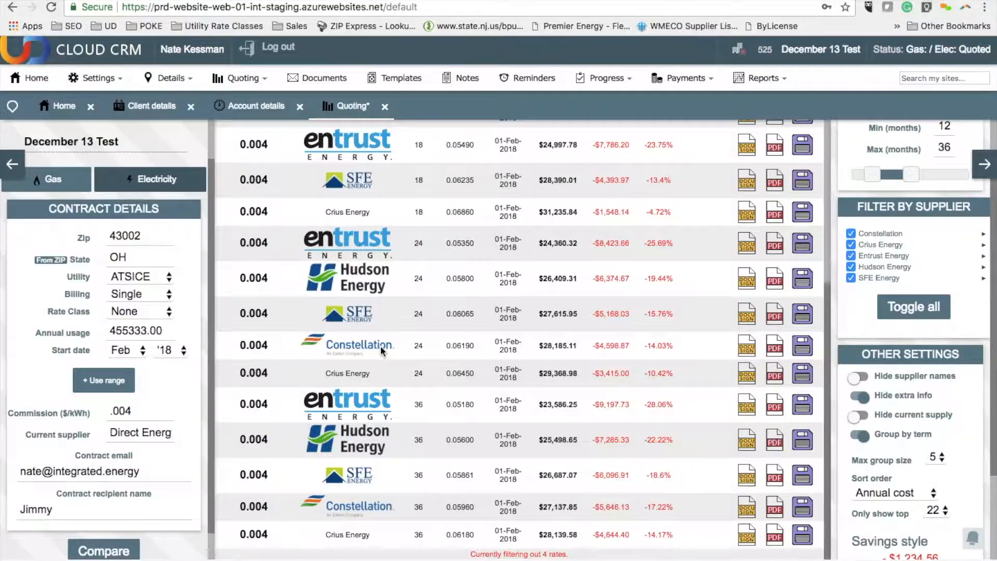
scroll(382, 351, up, 4)
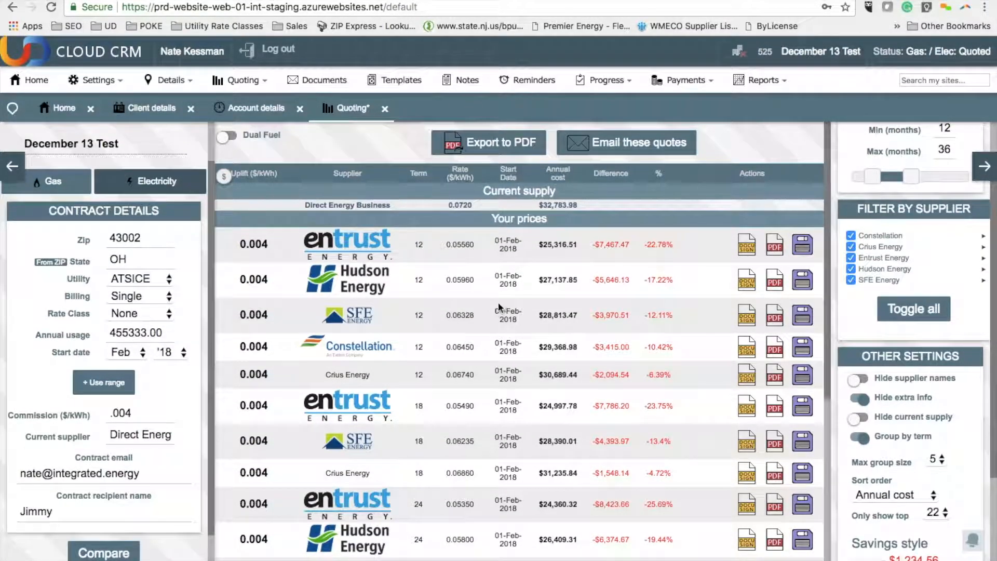
click(774, 283)
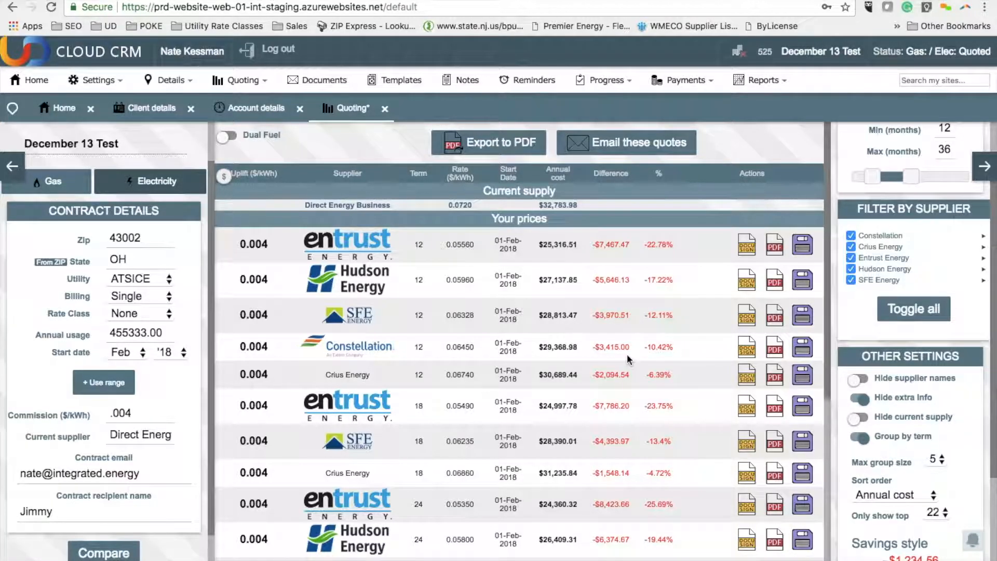
click(104, 553)
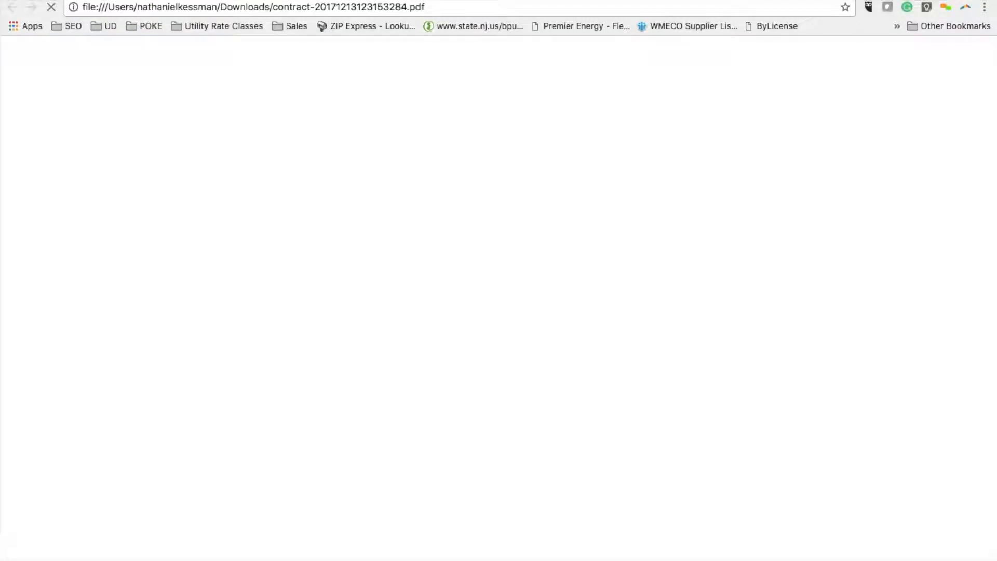
Step: Examine the contract's customer information, offer specifics, included accounts and signature section, and return to the CRM
scroll(426, 233, down, 2)
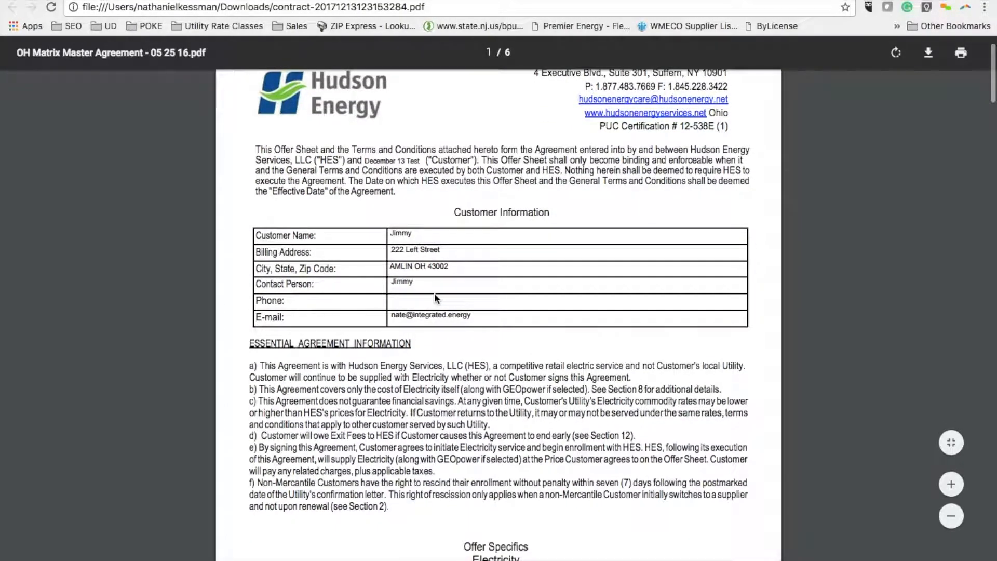
scroll(435, 295, down, 8)
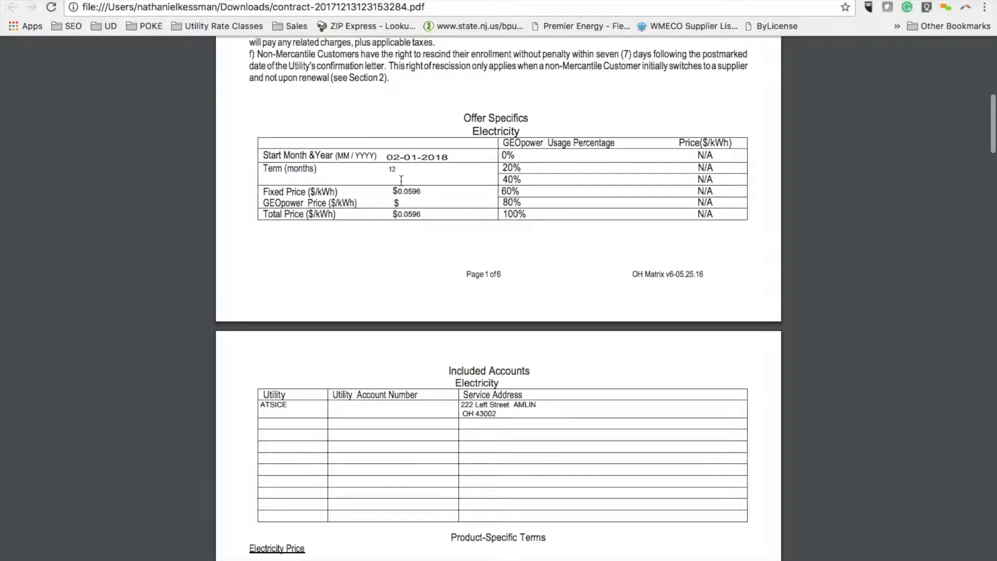
scroll(435, 188, down, 15)
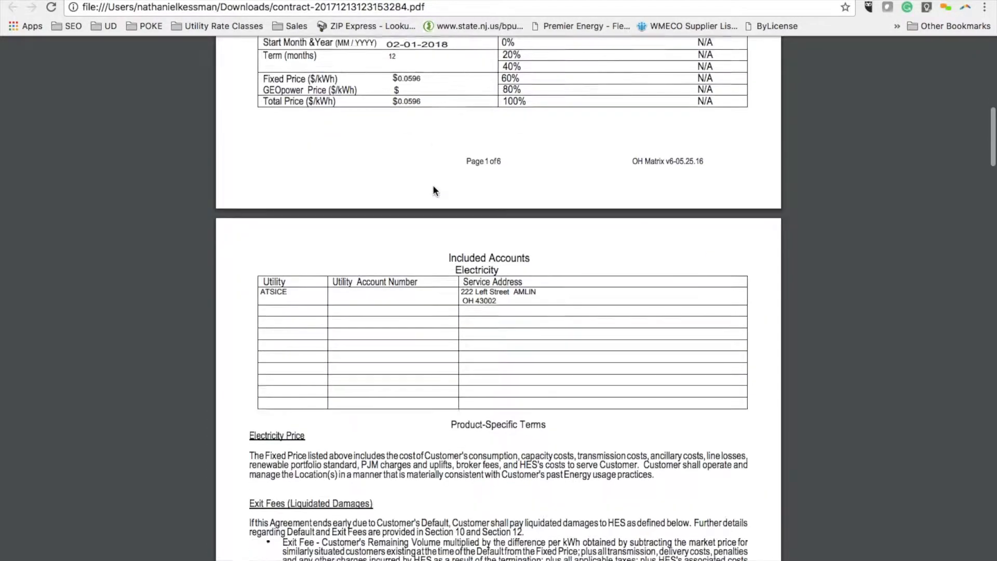
scroll(434, 189, down, 8)
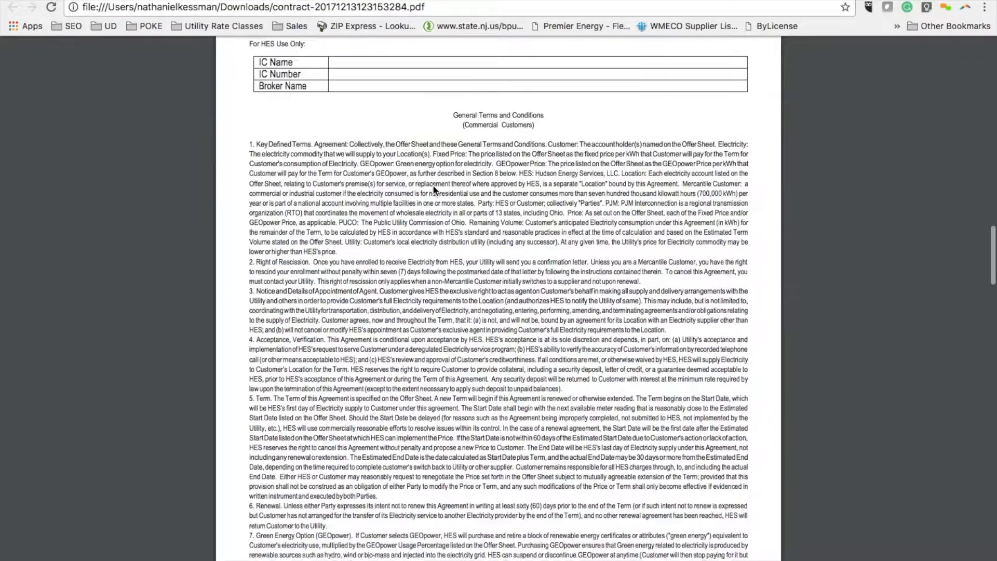
scroll(434, 188, up, 13)
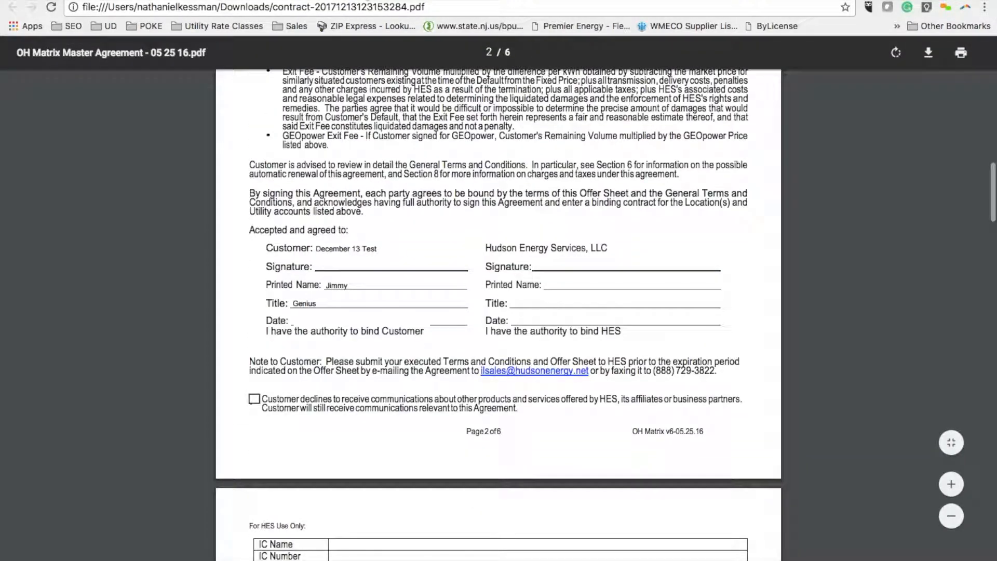
click(363, 1)
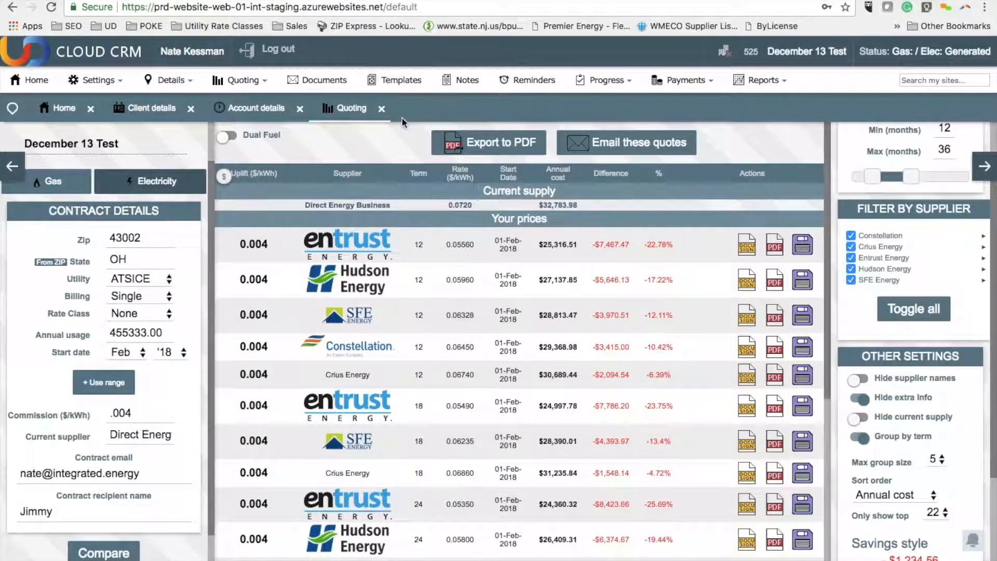
Step: Mark the December 13 Test electricity deal as Closed Won in the Pending Signature list and collapse the notifications
click(605, 80)
click(593, 169)
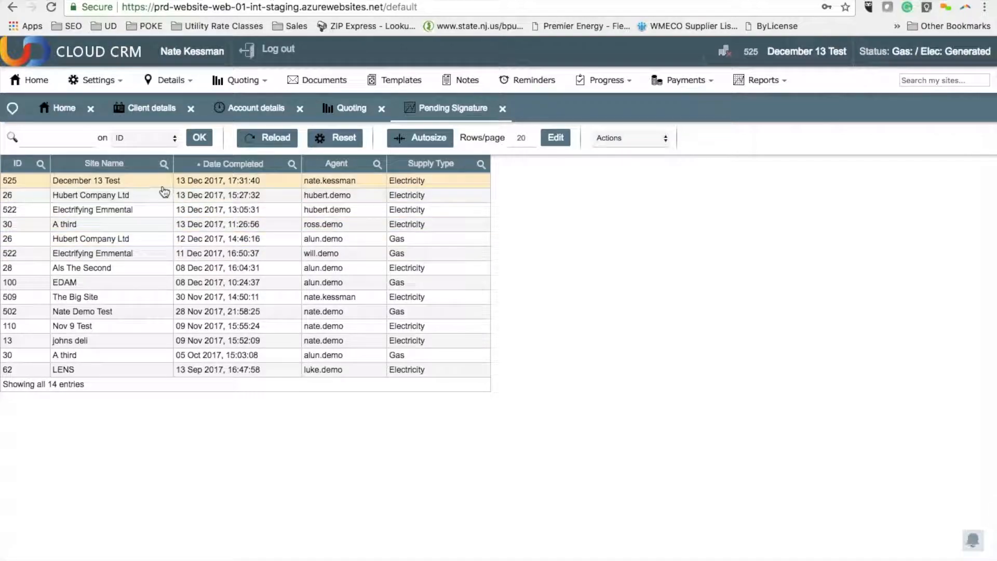
double_click(94, 186)
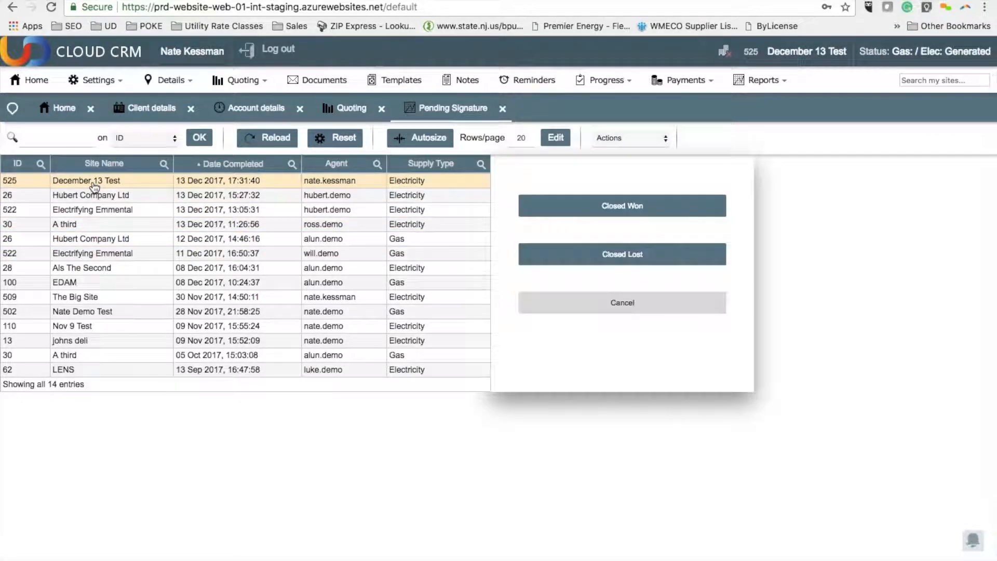
click(589, 211)
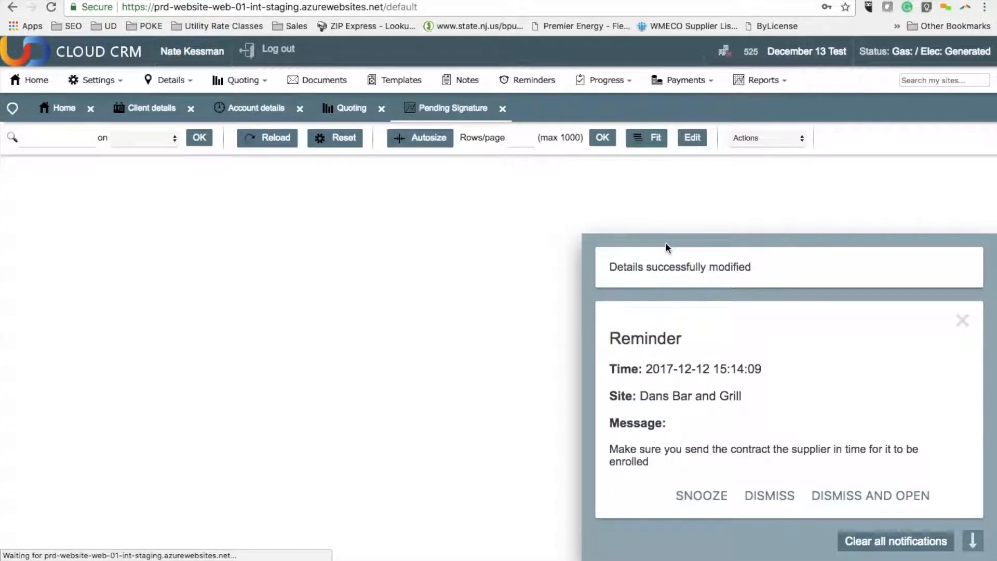
click(974, 541)
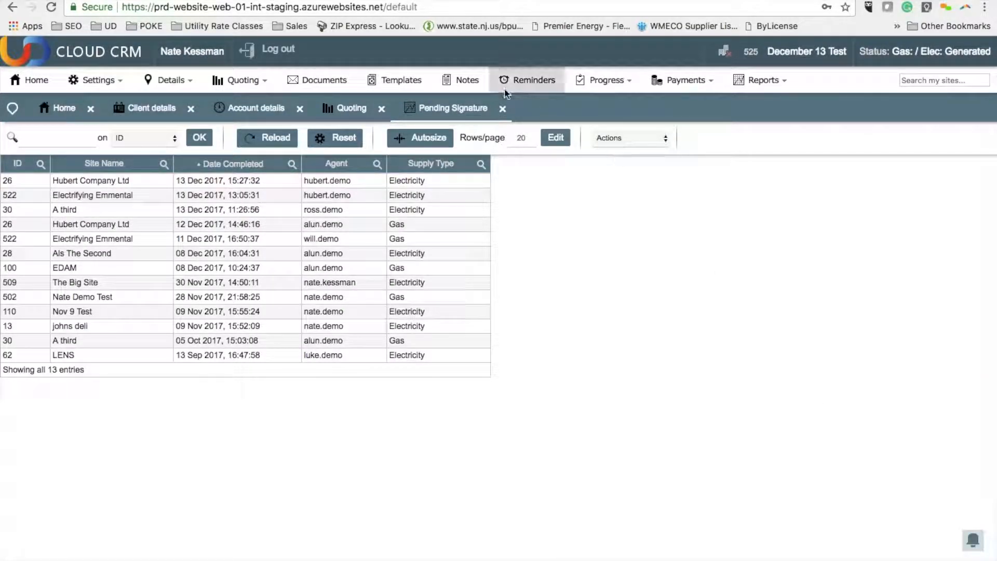
Step: Open the December 13 Test electricity sale from the Sold not confirmed list
click(598, 81)
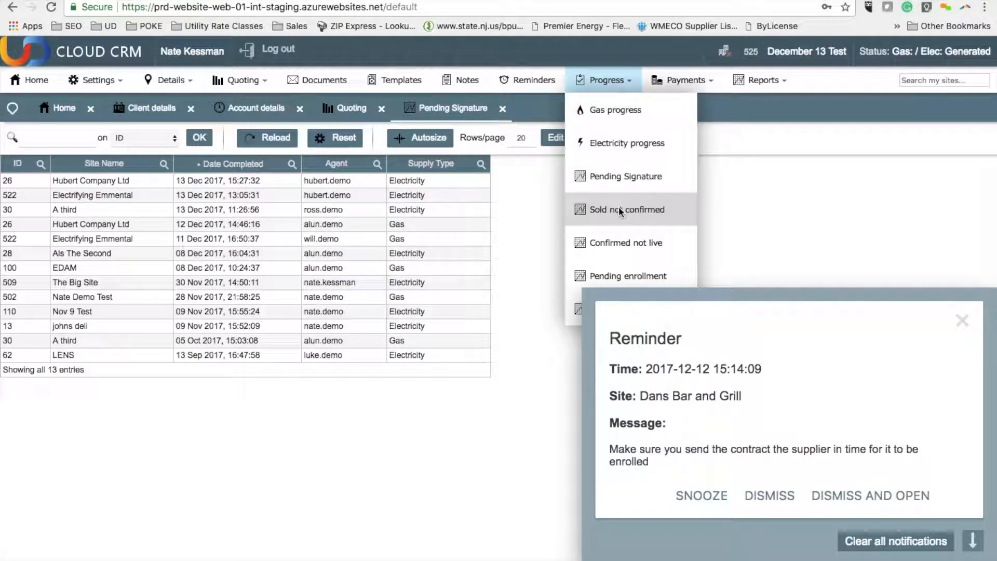
click(619, 207)
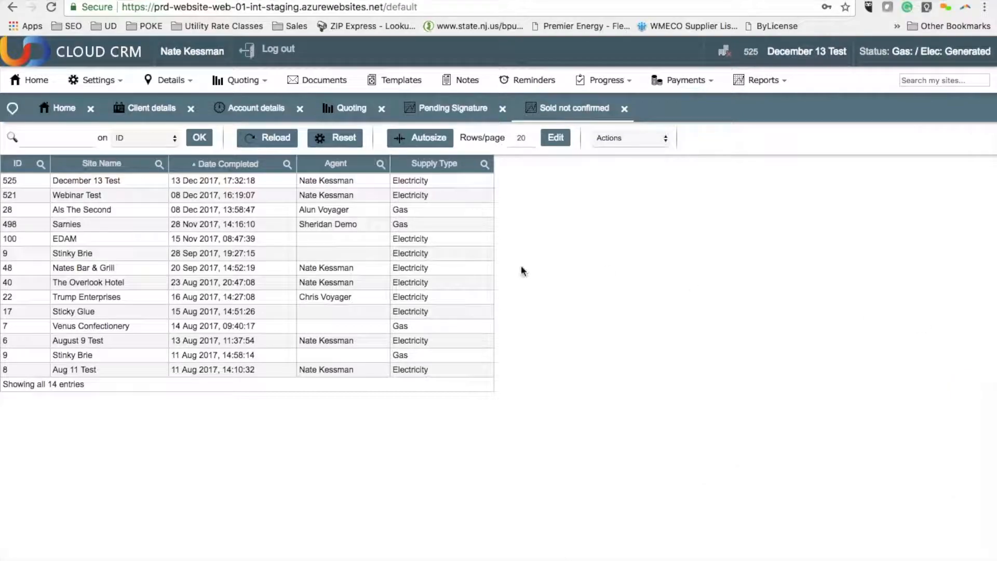
click(159, 180)
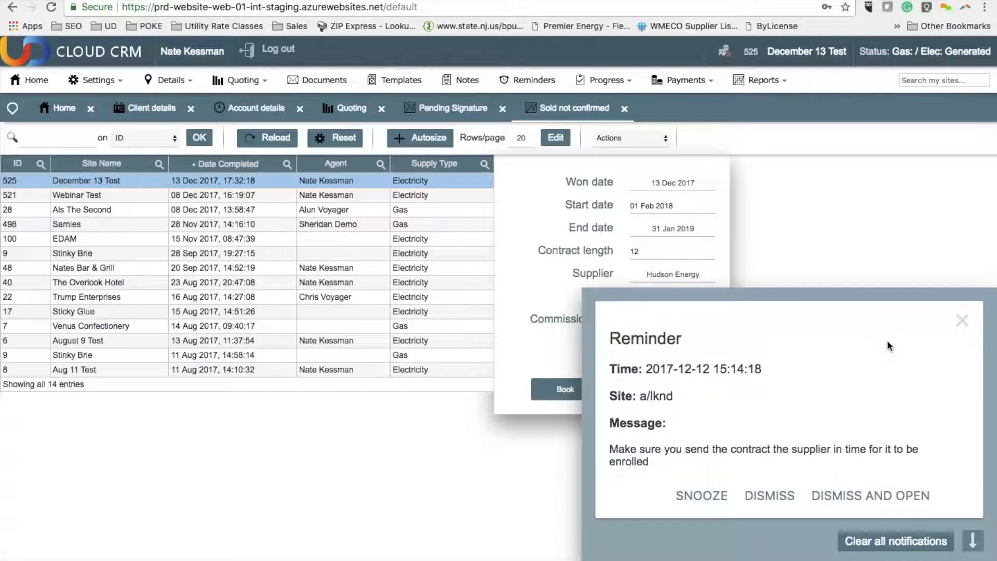
Step: Dismiss and open the a/lknd site reminder, close the Sold not confirmed page and clear all notifications
click(888, 500)
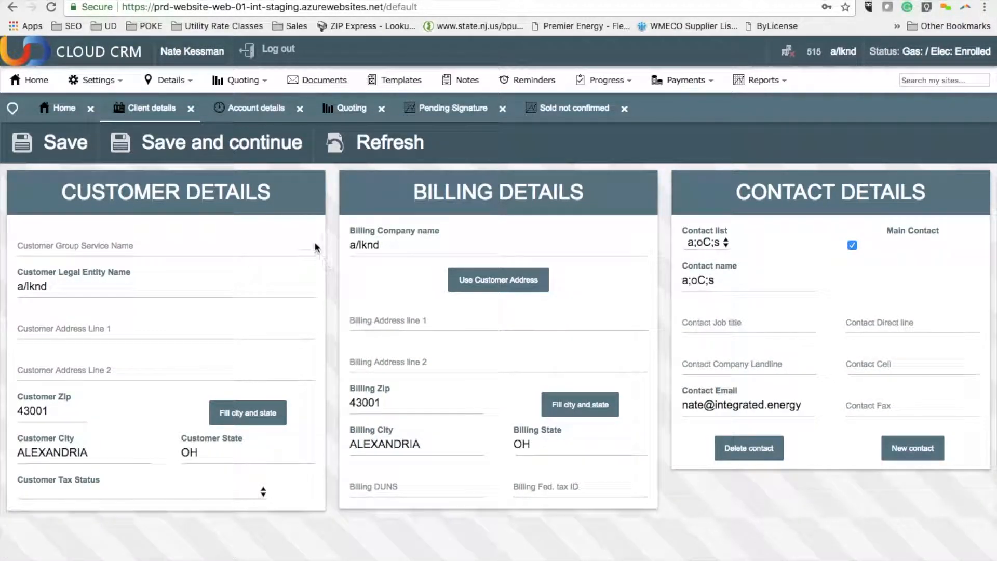
click(625, 108)
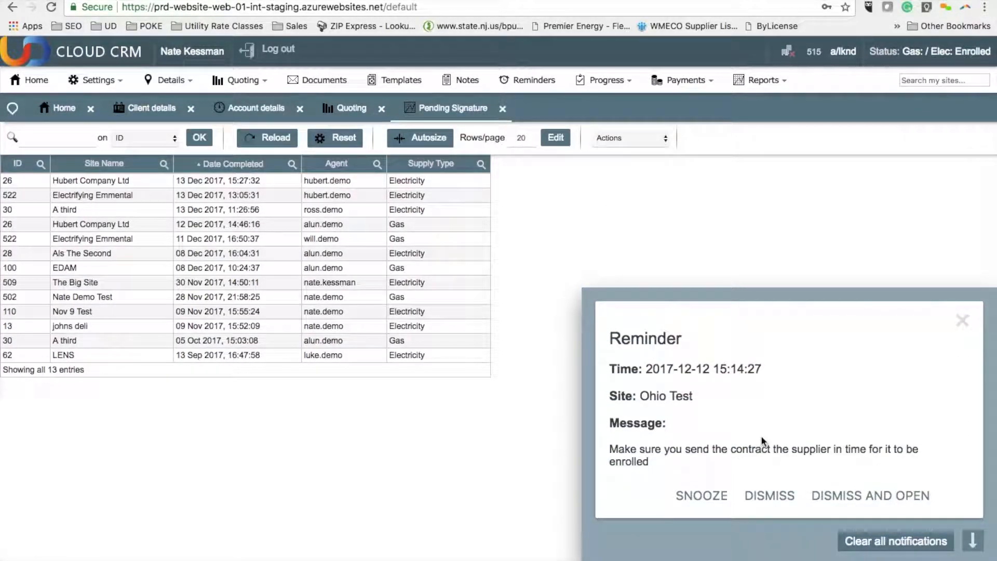
click(915, 543)
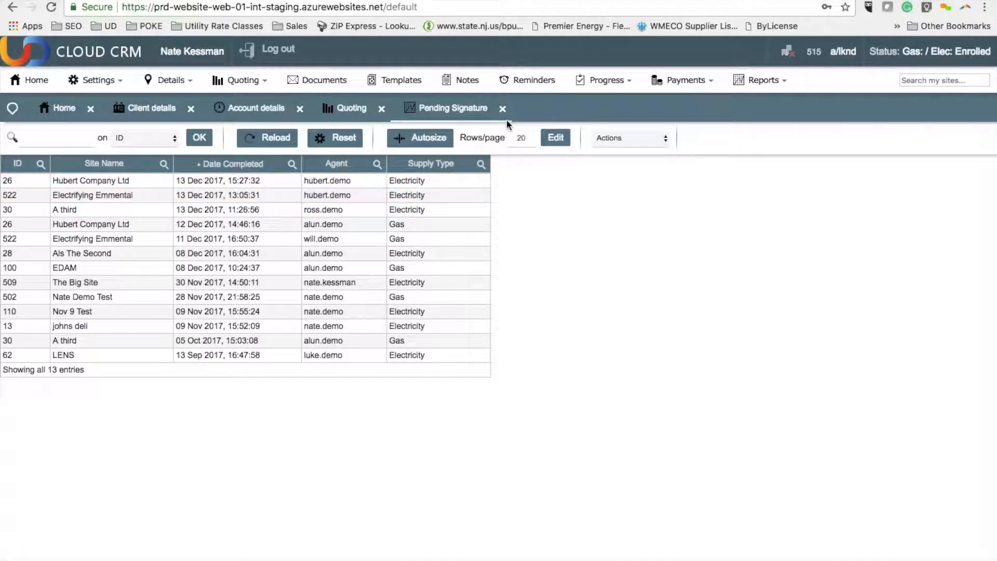
Step: Reopen the Sold not confirmed list and set the December 13 Test sale's usage to 405000
click(583, 79)
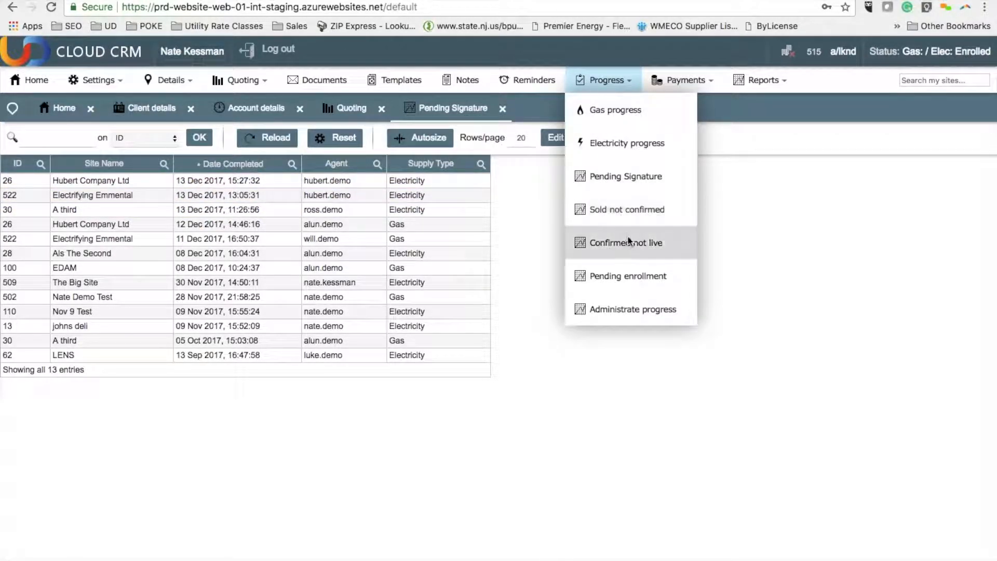
click(628, 218)
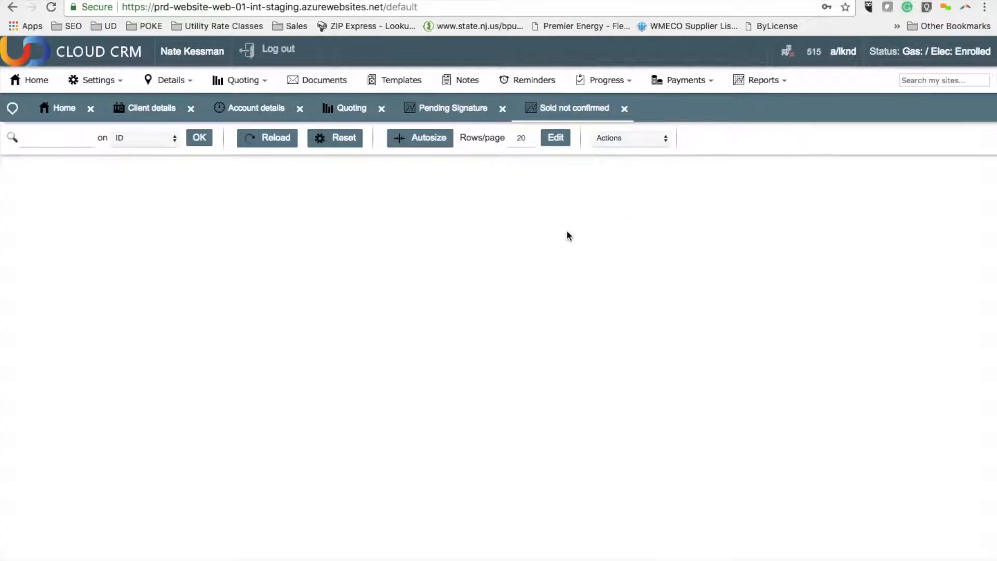
click(260, 183)
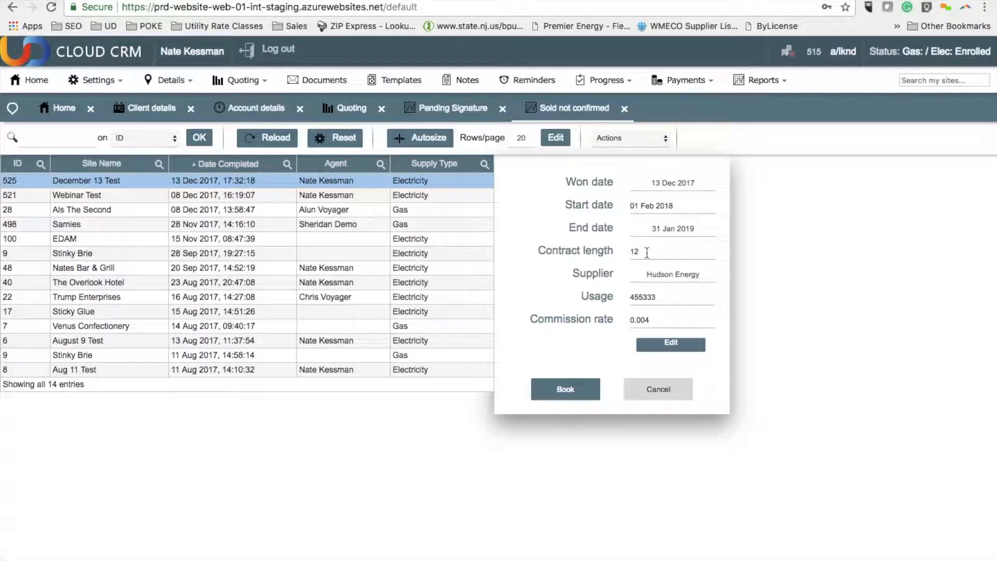
click(659, 297)
drag(660, 296, 622, 299)
text(405000)
right_click(651, 319)
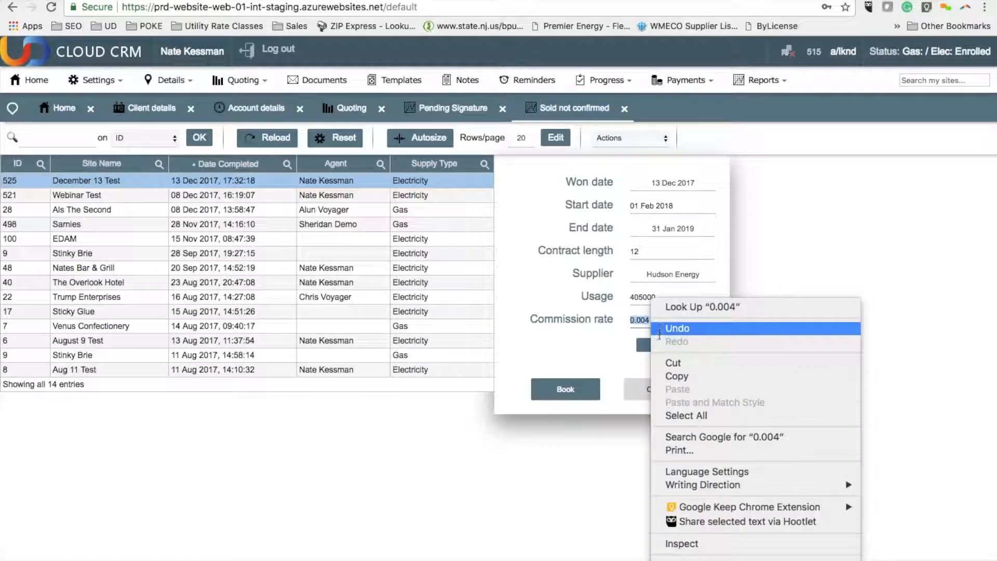
click(619, 339)
Step: Edit the sale's commission to give the first split a value of 20 percent and save it
click(654, 344)
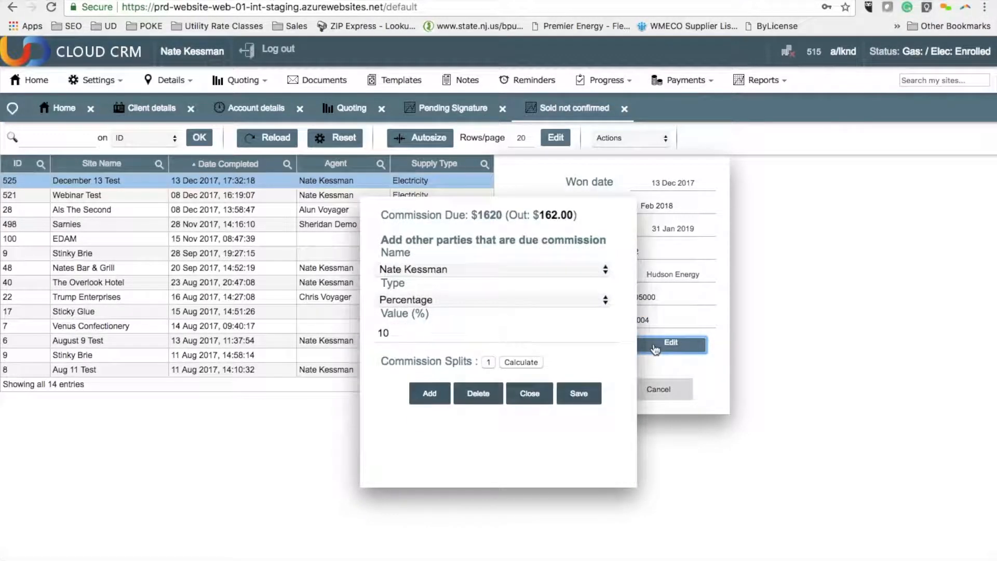
click(405, 334)
text(20)
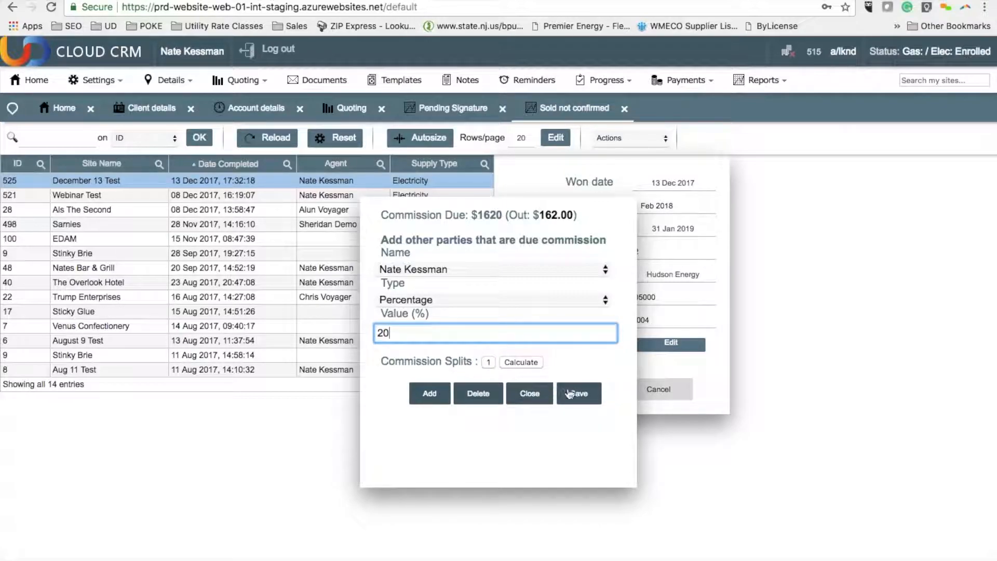
click(574, 395)
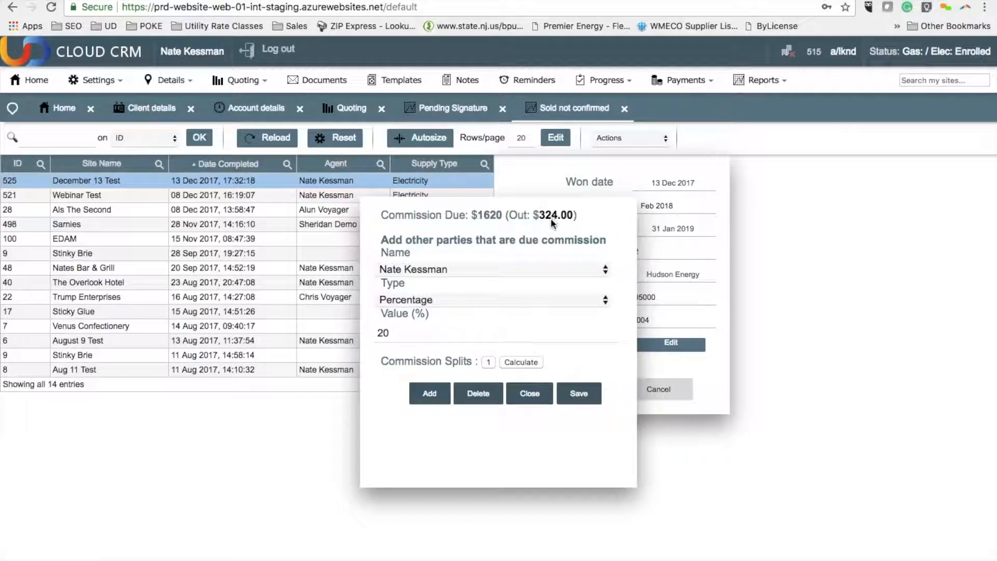
Step: Add a second commission split giving the opener a fixed fee of $50, save it and book the sale
click(436, 394)
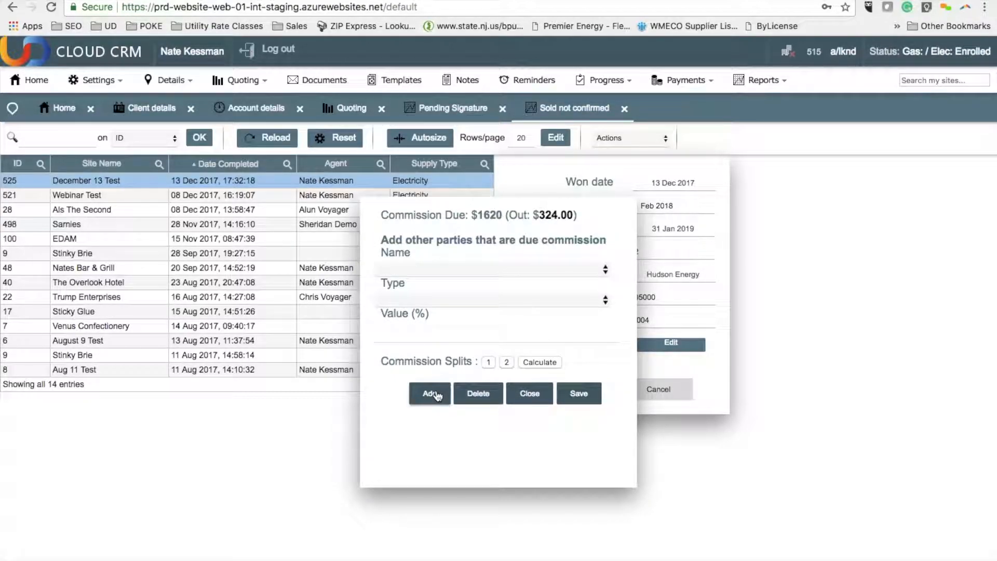
click(453, 269)
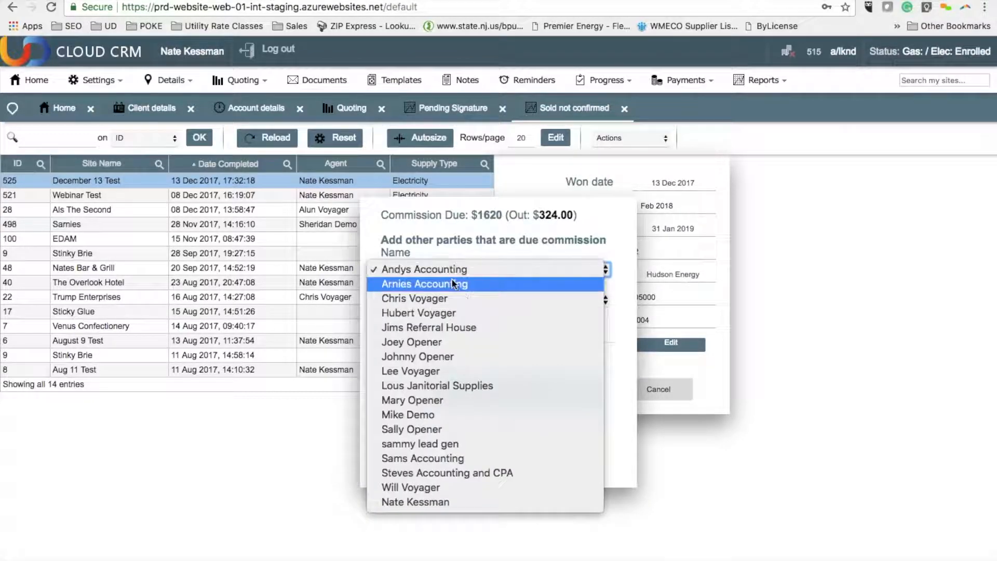
click(441, 356)
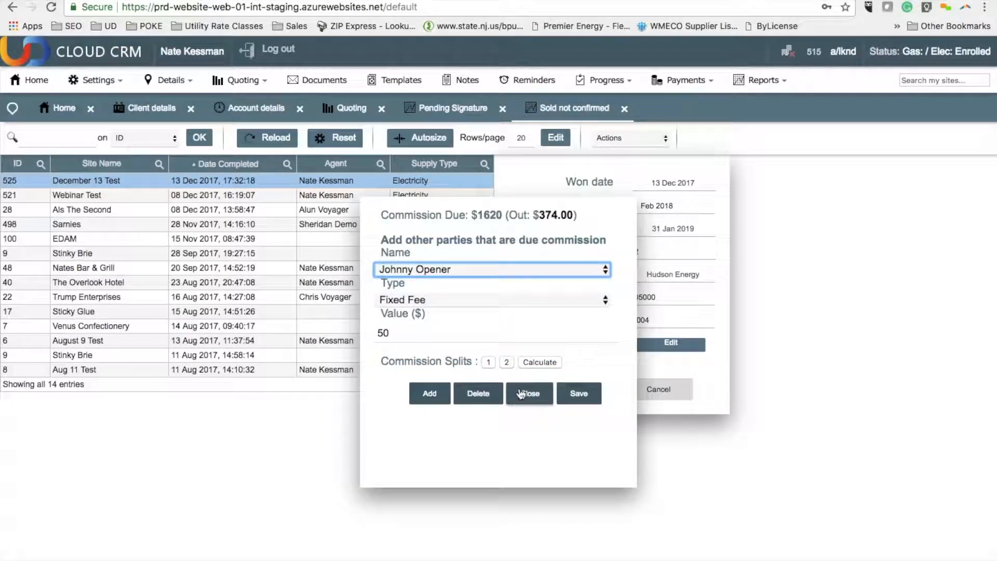
click(579, 394)
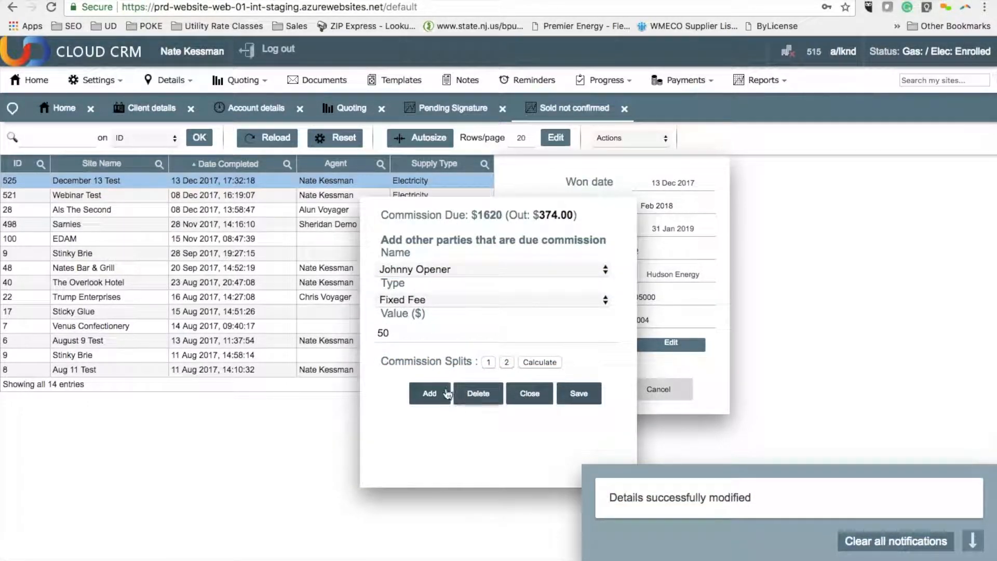
click(528, 394)
click(561, 396)
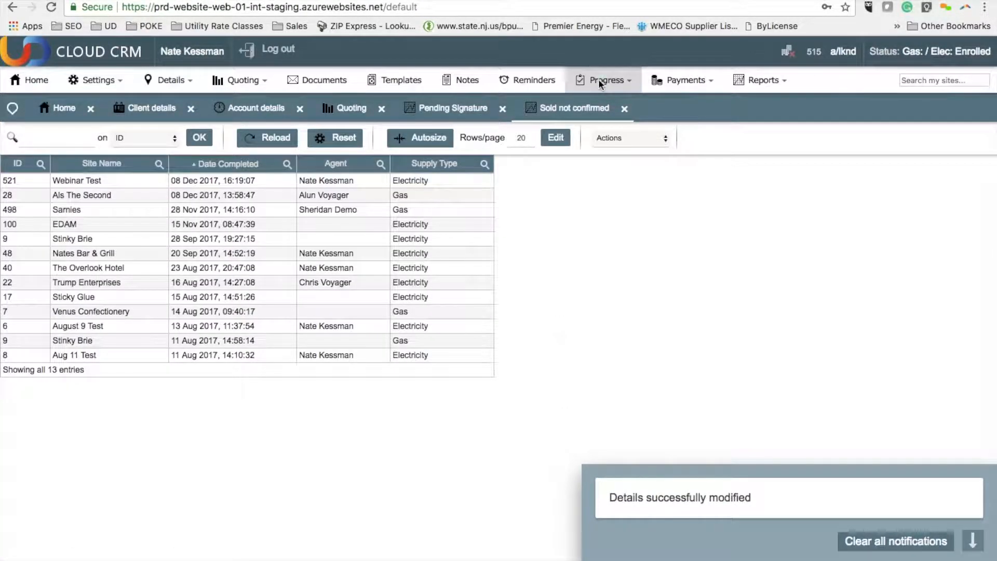
Step: Open the December 13 Test electricity sale from the Confirmed not live list
click(598, 79)
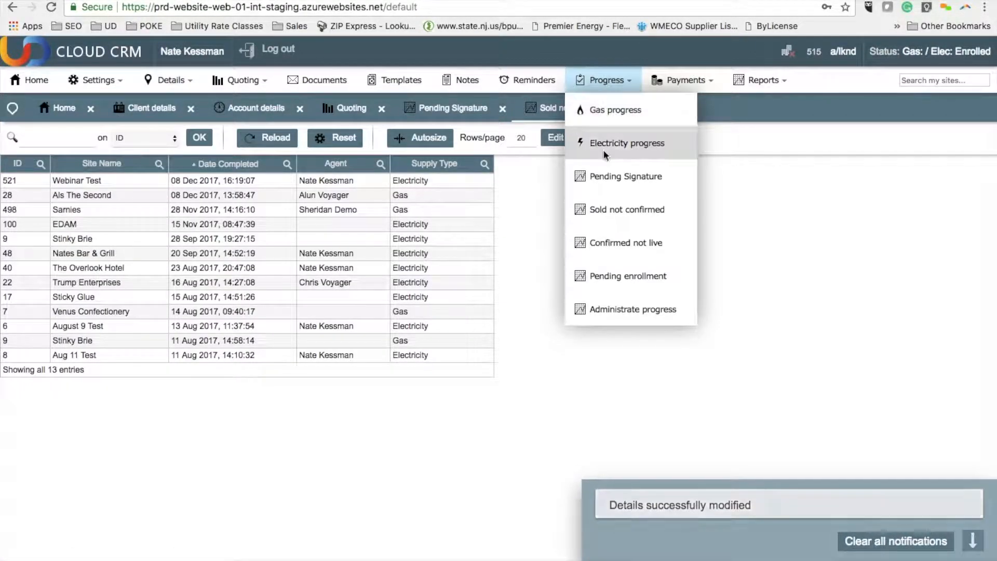
click(622, 248)
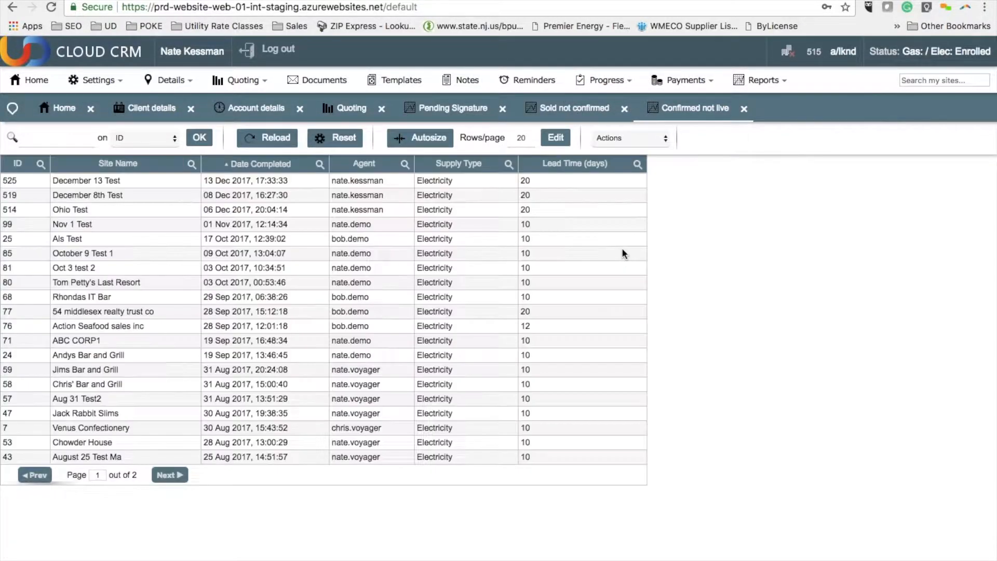
click(271, 183)
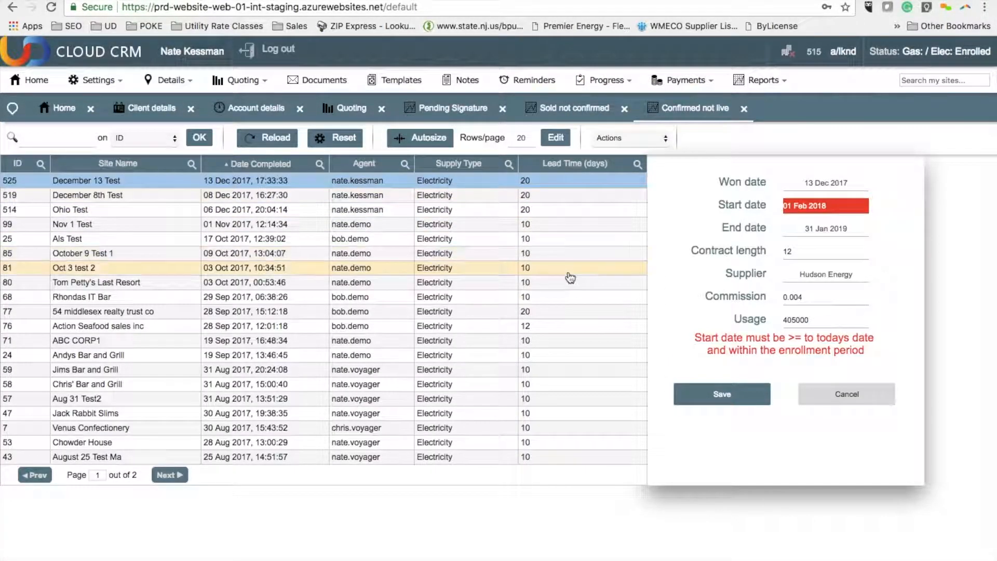
Step: Set the sale's start date to 12-14-2017, save it and email the supplier to confirm enrollment
click(819, 214)
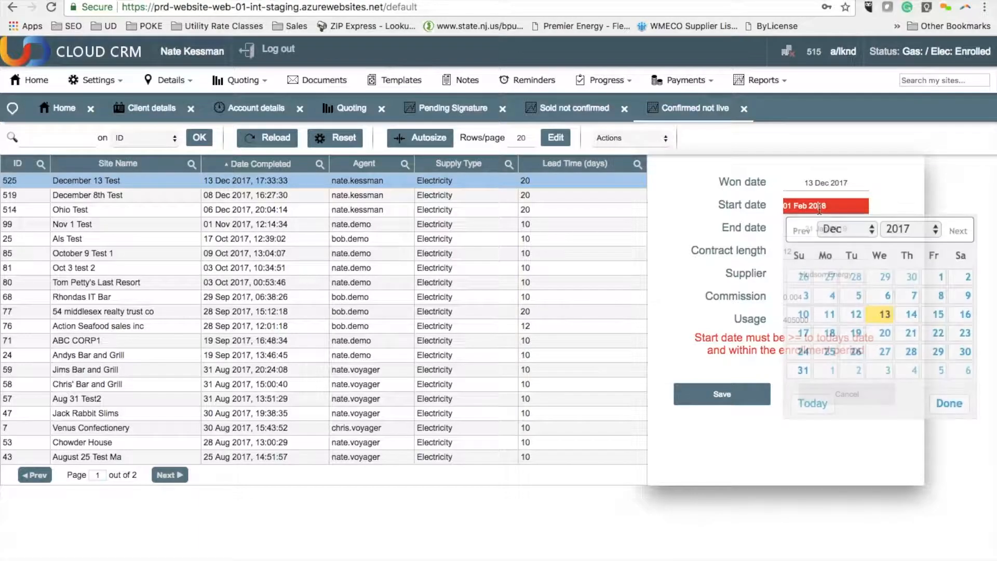
click(911, 315)
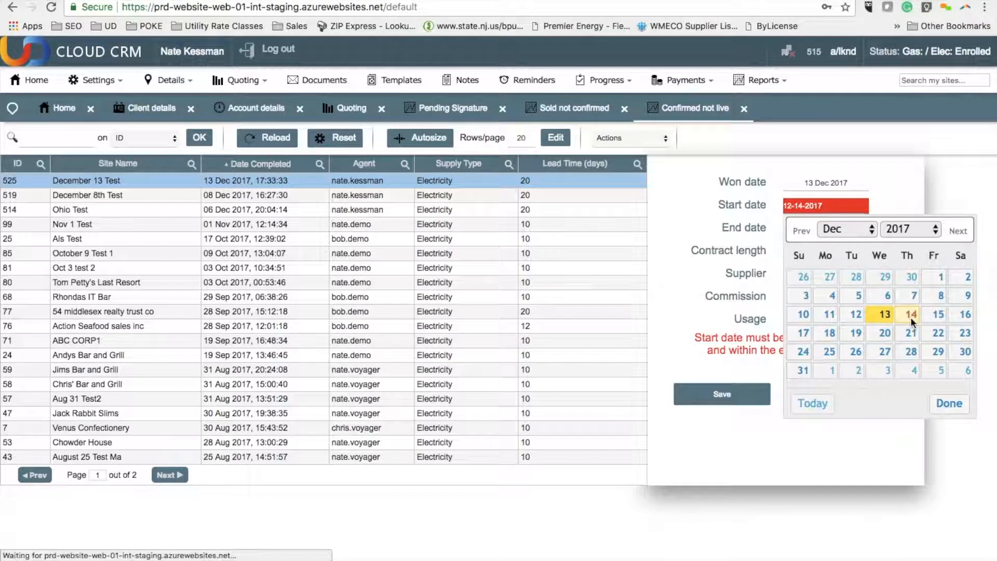
click(948, 403)
click(724, 393)
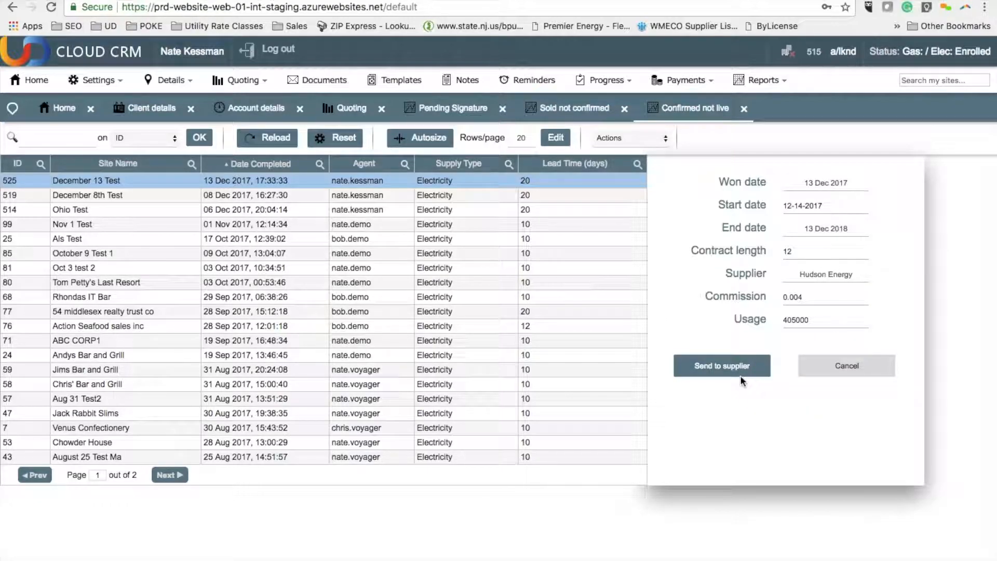
click(739, 371)
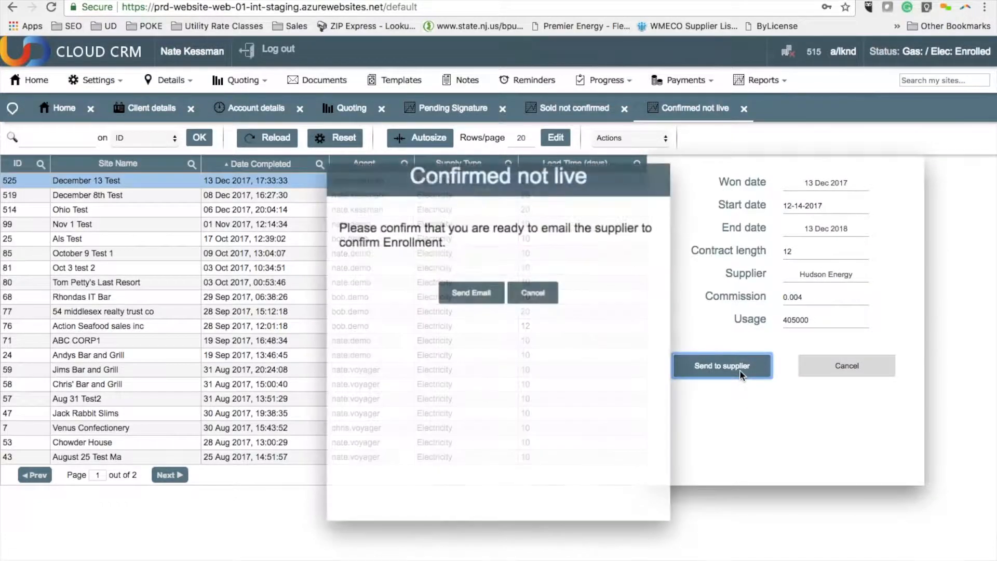
click(478, 294)
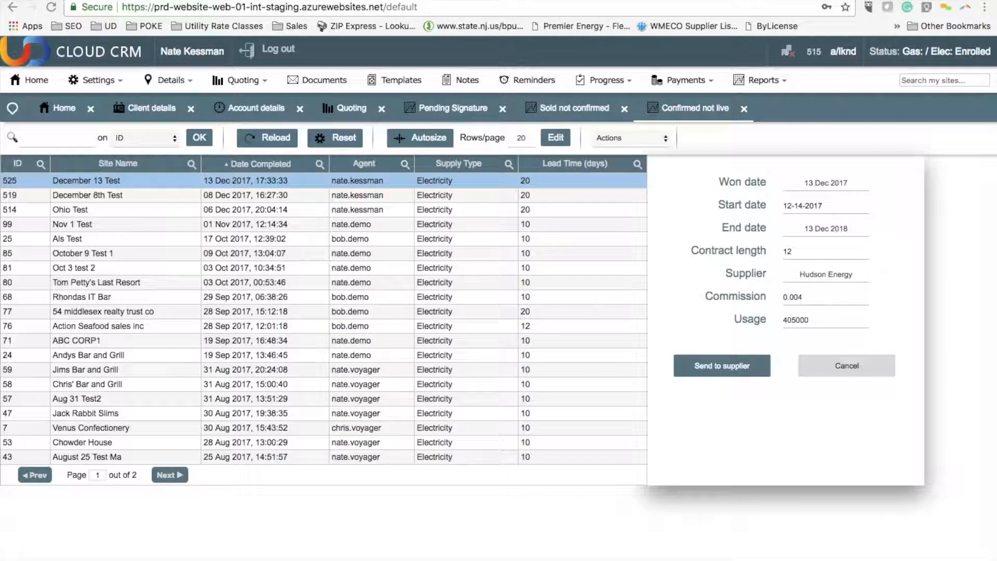
Step: Switch to Gmail, review the Enrollment Confirmation email for December 13 Test and return to the CRM
drag(1, 281, 251, 0)
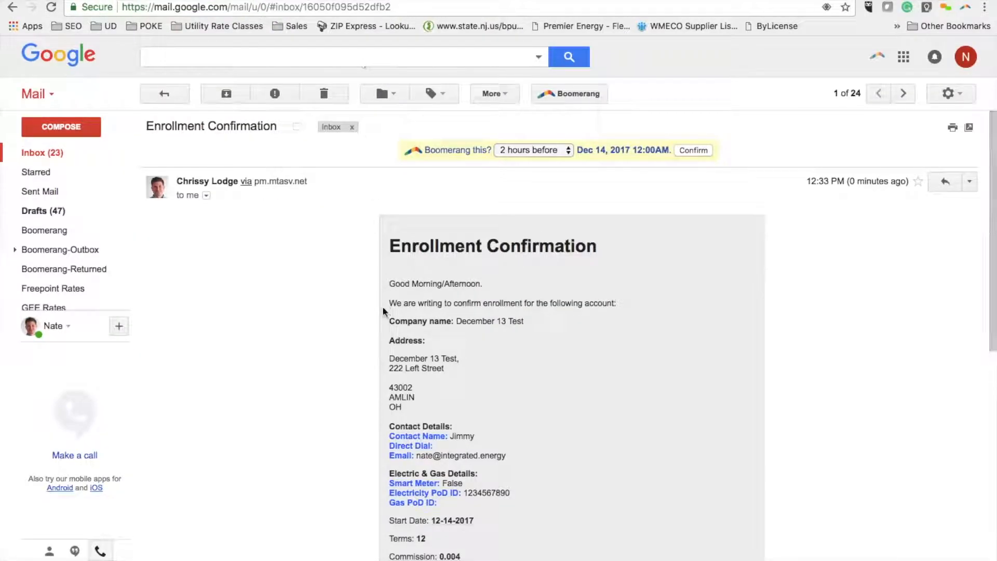
scroll(378, 307, down, 4)
scroll(451, 291, down, 3)
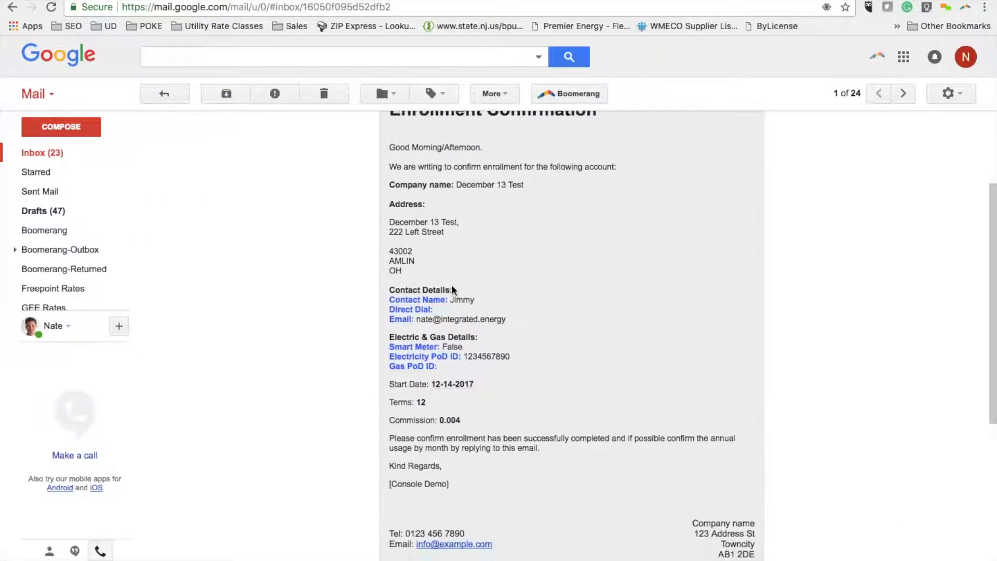
scroll(438, 318, down, 2)
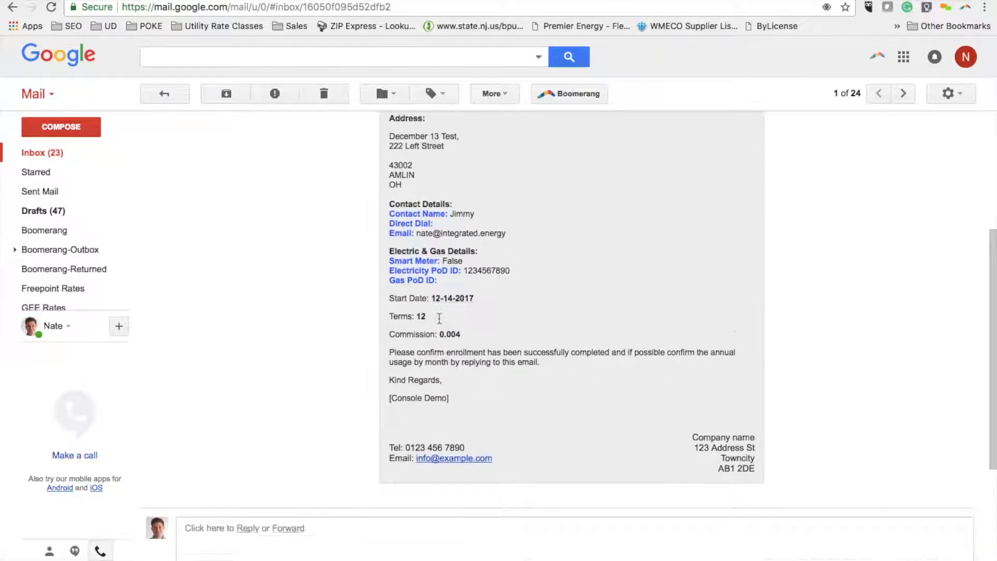
scroll(439, 318, up, 6)
click(151, 0)
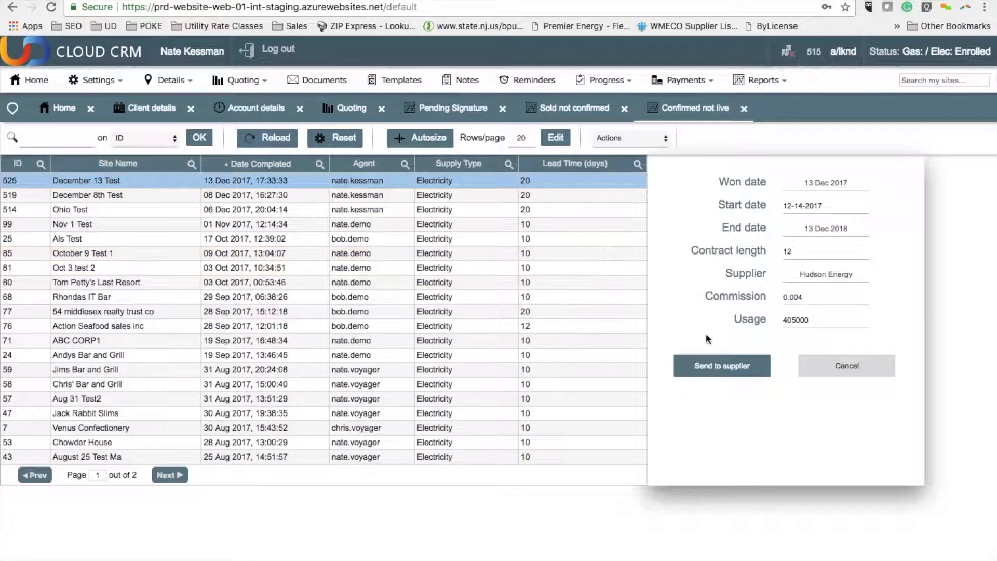
Step: Open the December 13 Test sale from the Pending enrollment list and confirm its enrollment
click(592, 82)
click(624, 278)
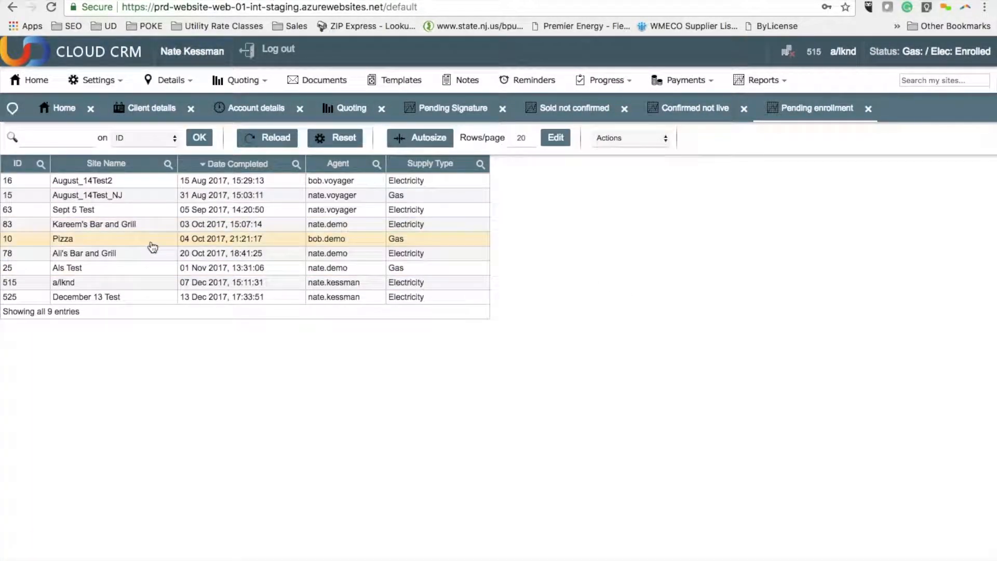
click(147, 297)
click(571, 368)
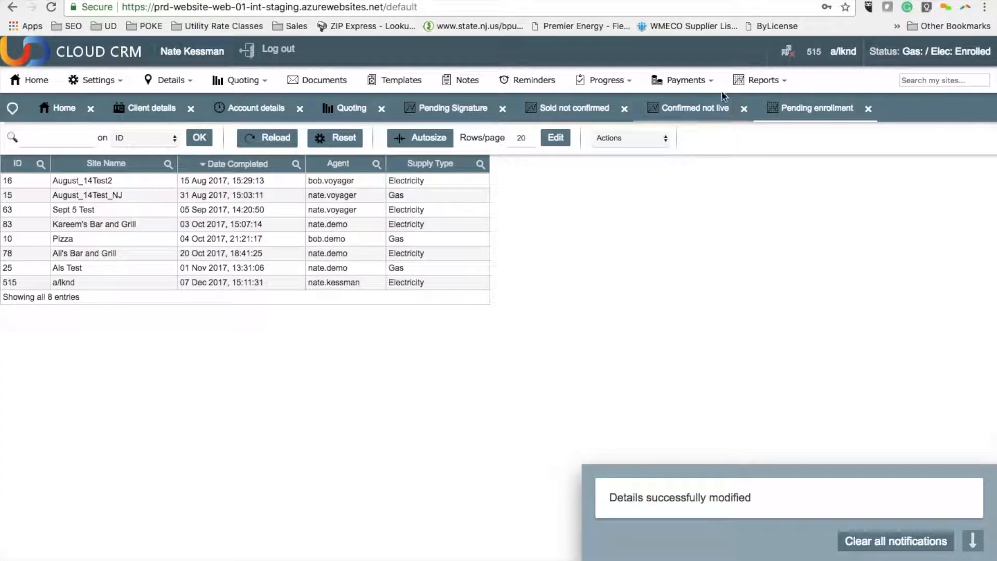
Step: Open the Payments summary report and examine the December 13 Test row across its columns
click(756, 80)
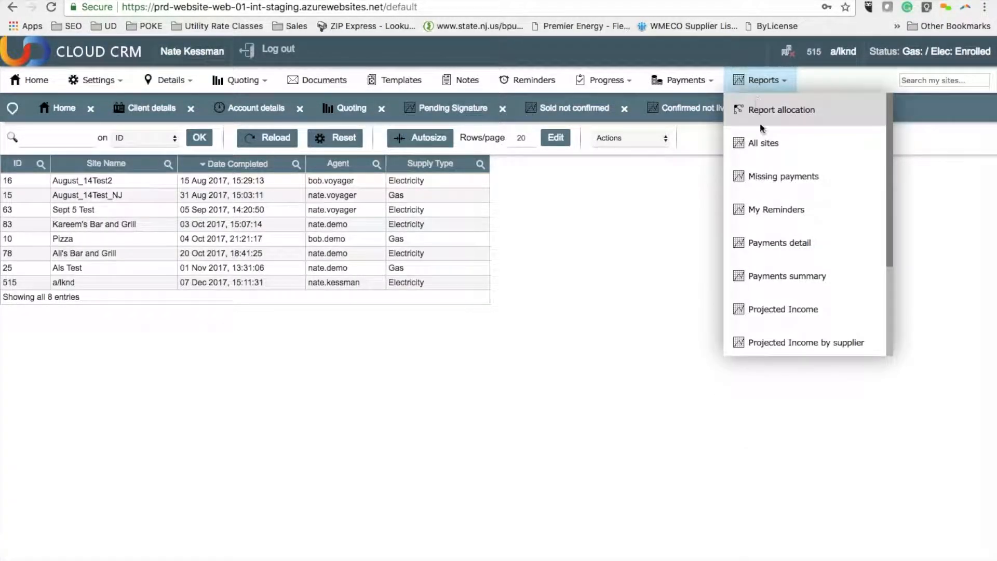
click(769, 276)
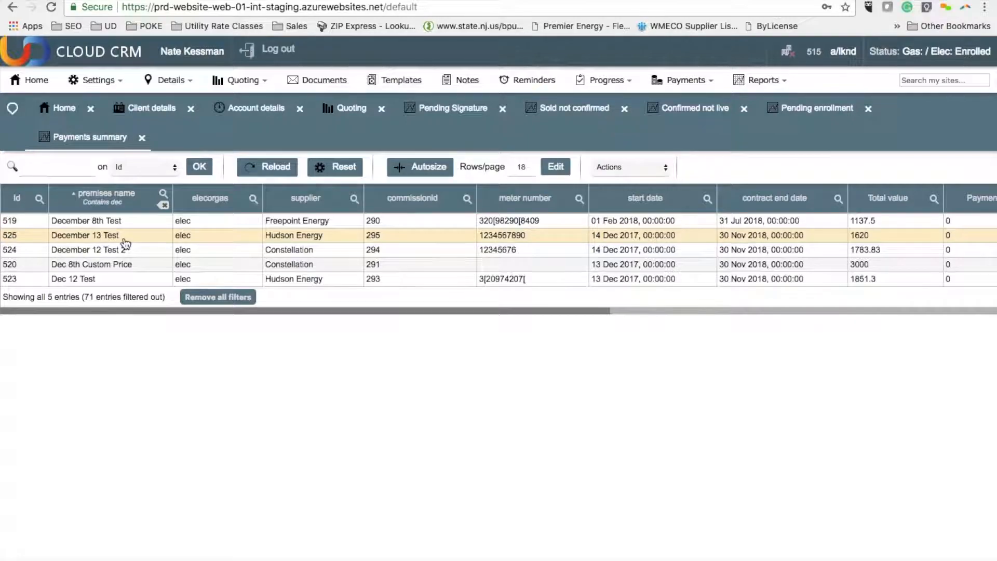
scroll(125, 243, right, 10)
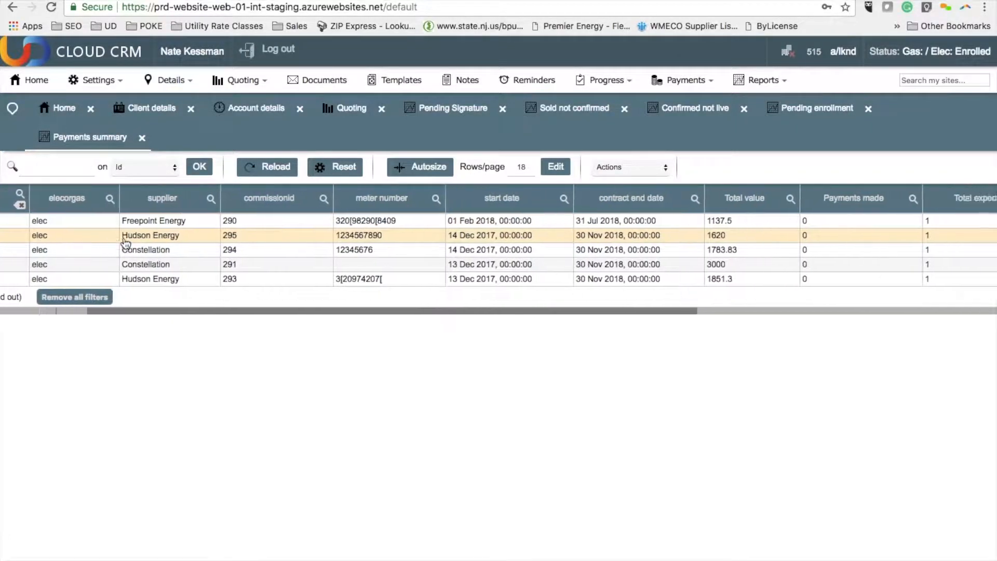
scroll(630, 256, left, 10)
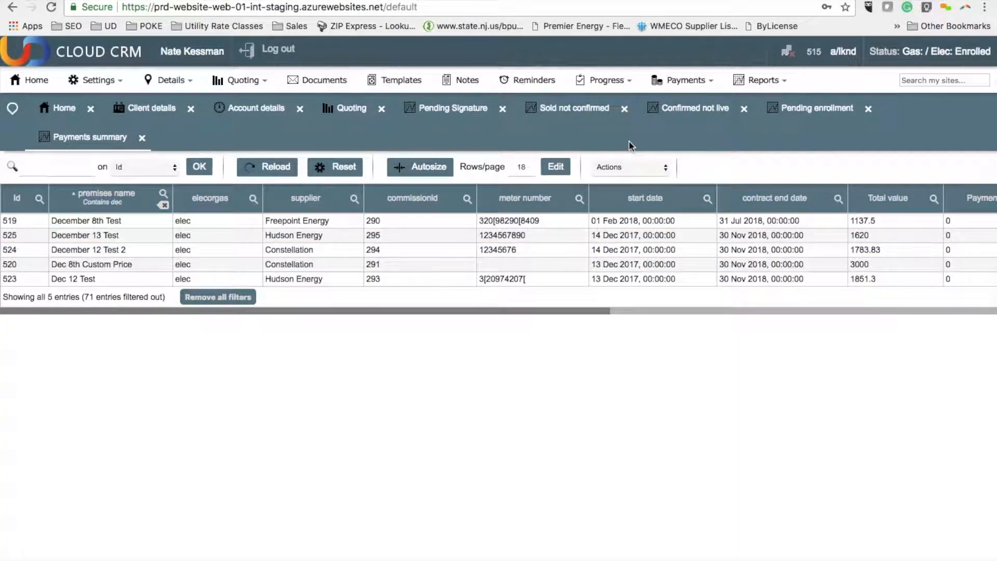
Step: Close every open CRM page except Home, including the payments report, progress lists, quoting and details pages
click(868, 109)
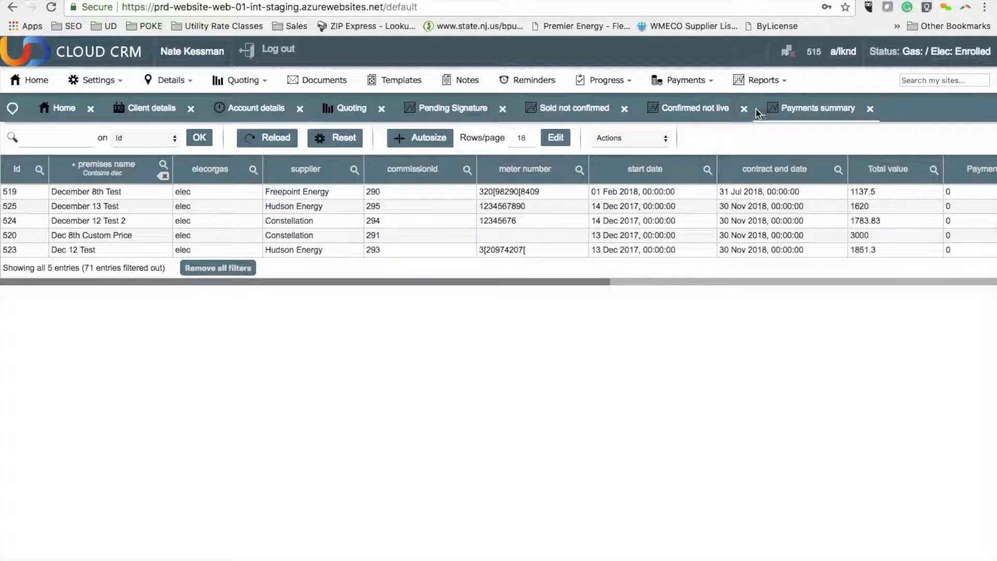
click(873, 108)
click(743, 108)
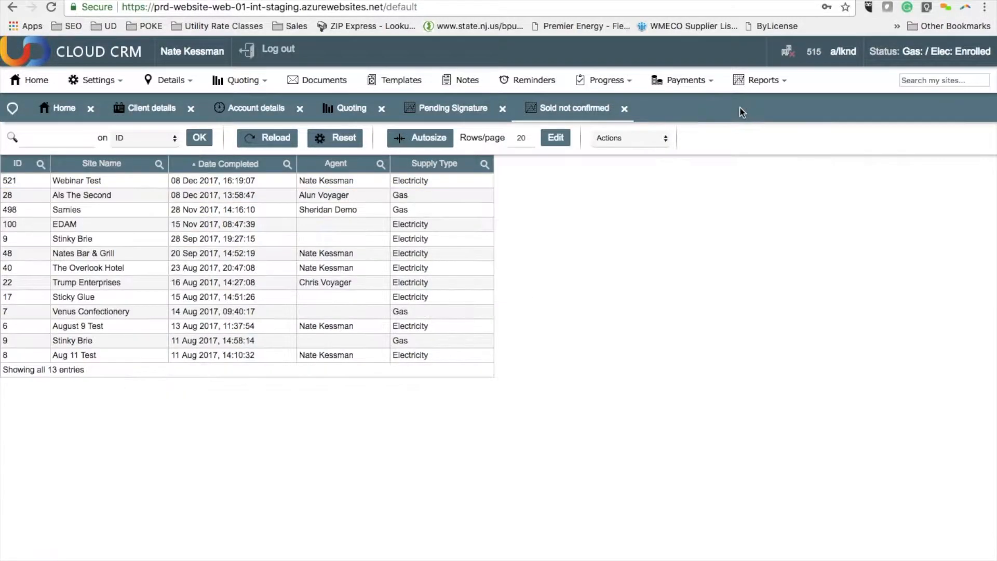
click(625, 110)
click(500, 109)
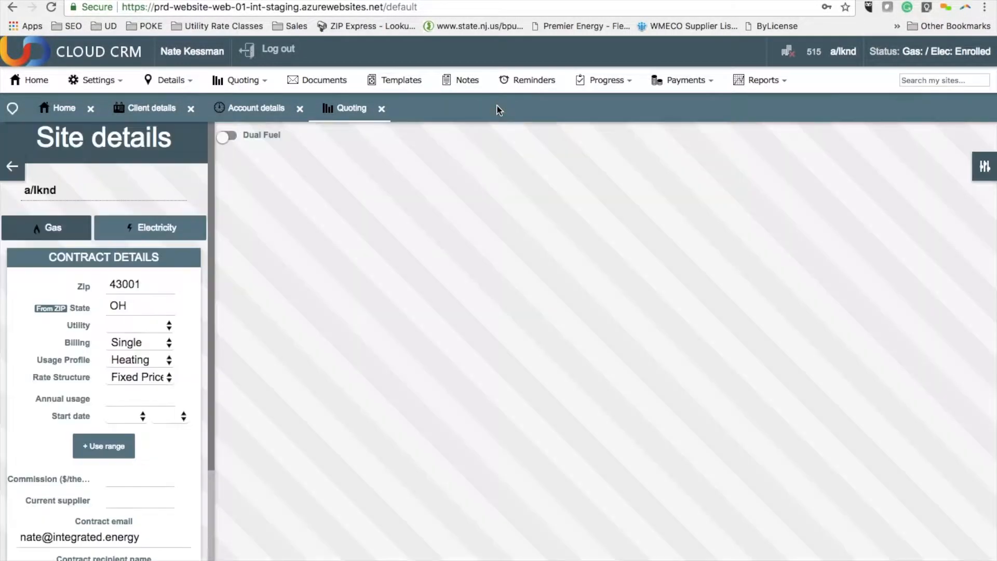
click(384, 107)
click(298, 108)
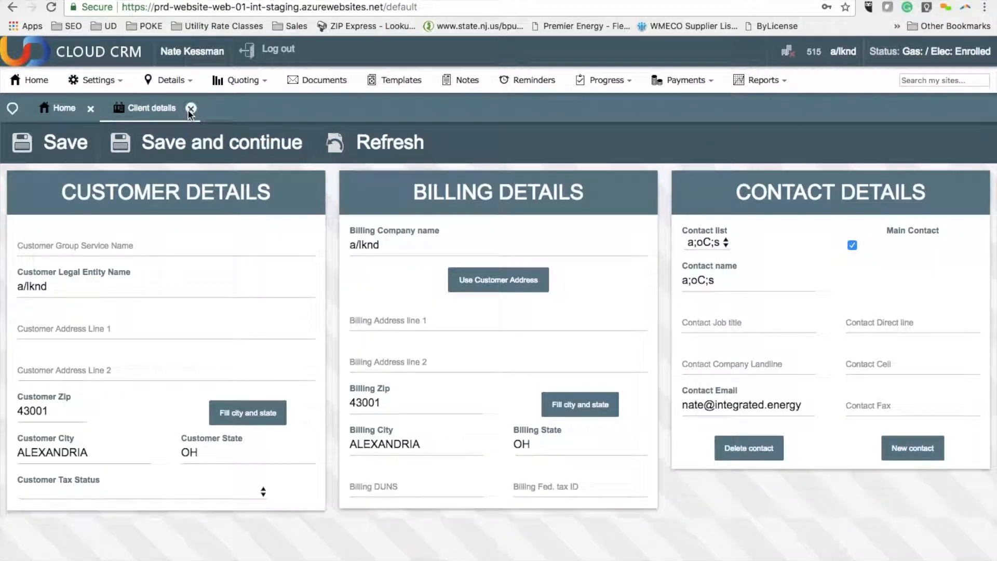
click(191, 108)
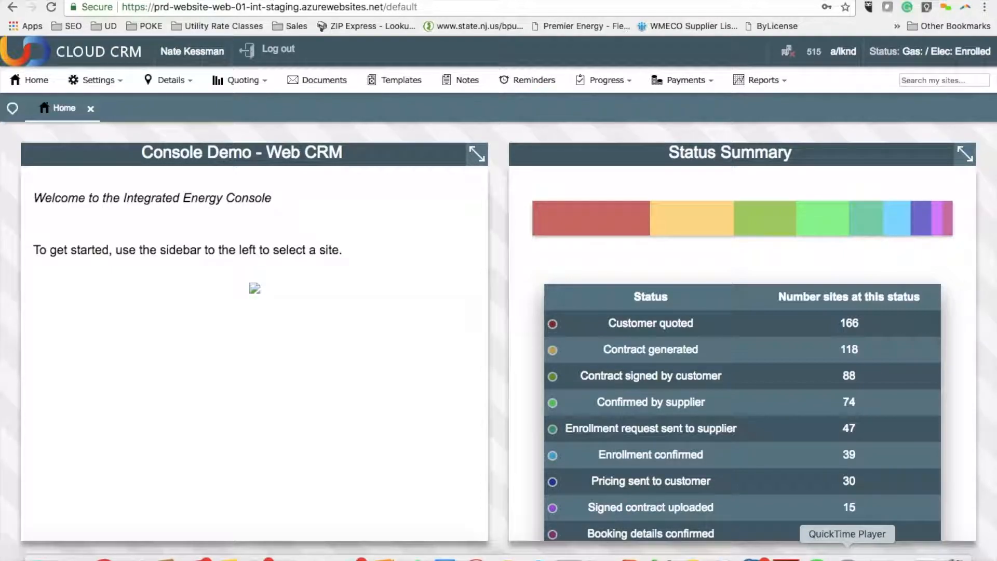
mouse_move(307, 5)
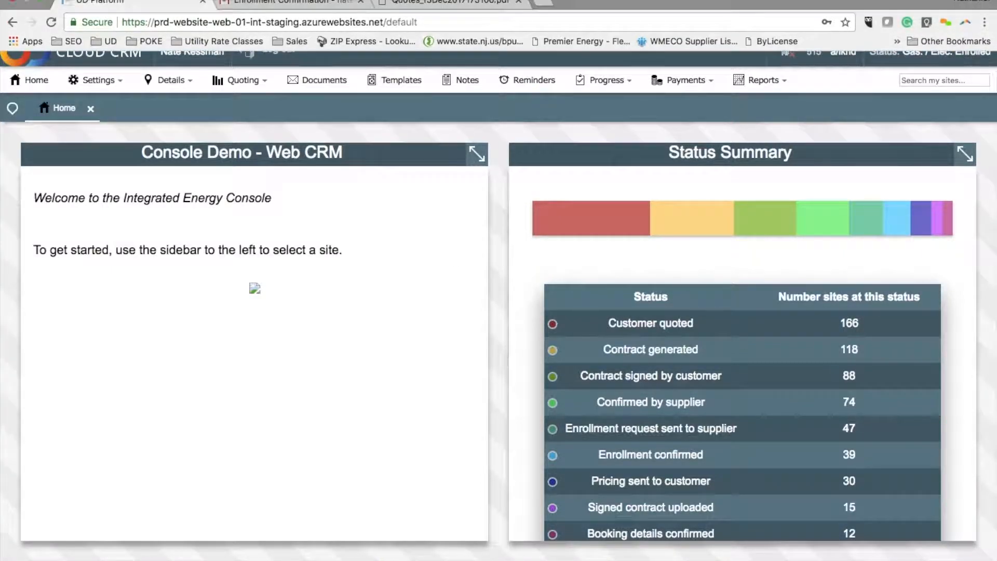
click(93, 2)
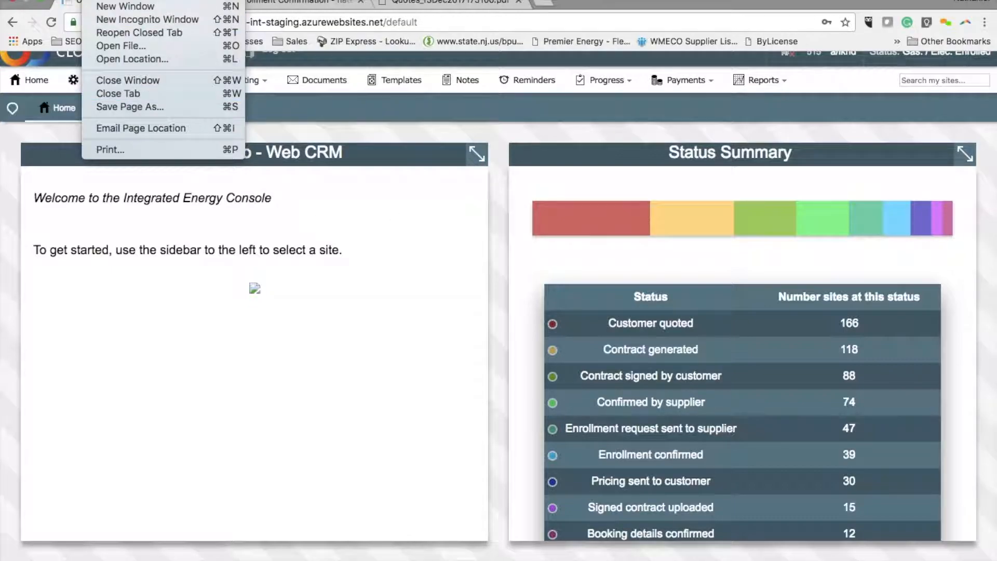
key(Escape)
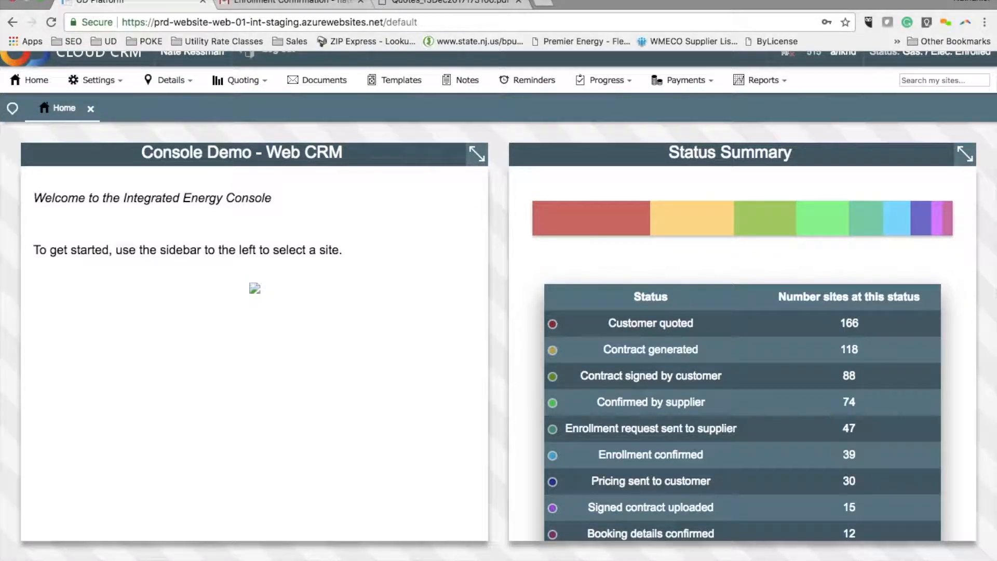
mouse_move(847, 557)
right_click(848, 557)
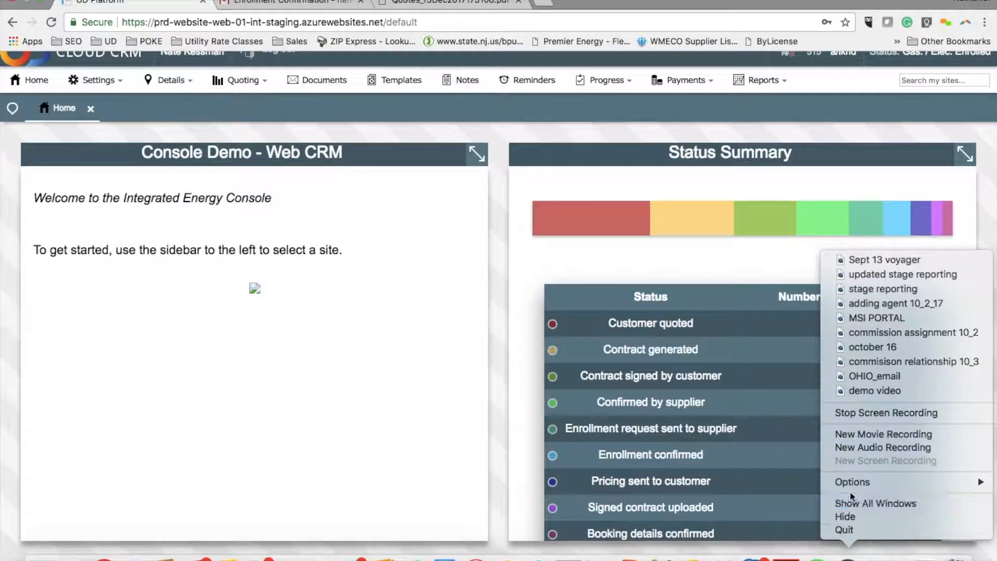
click(865, 416)
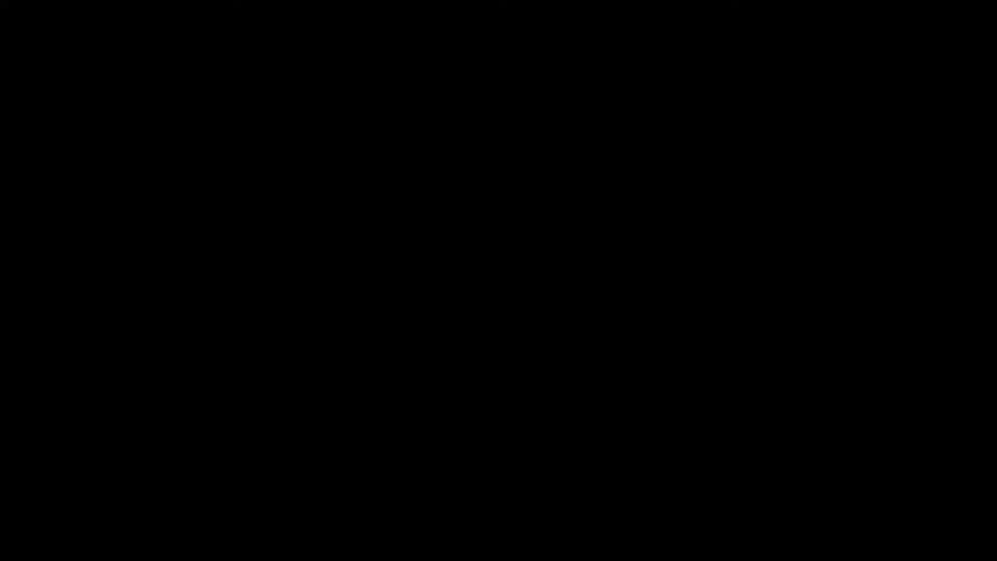